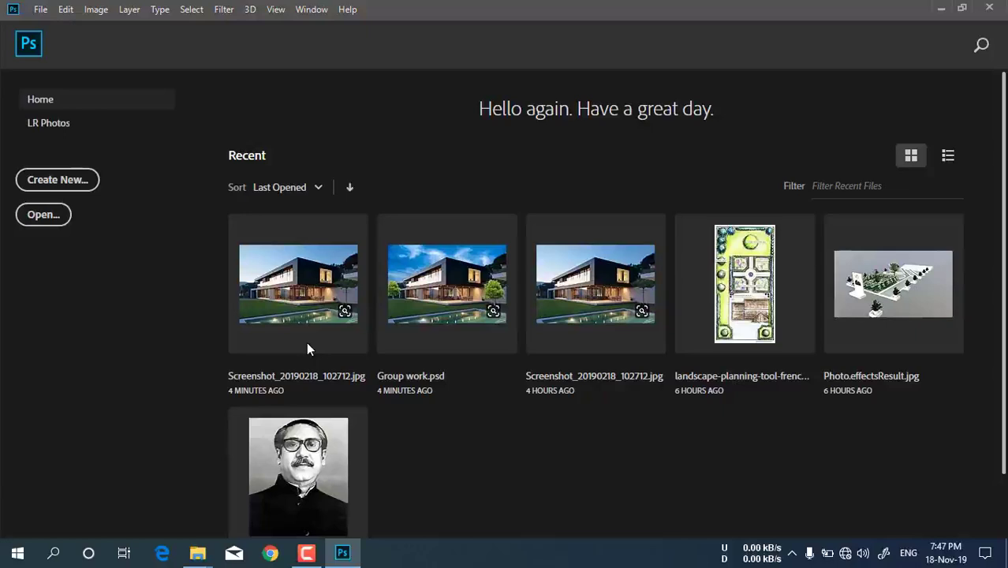
Open the house image Screenshot_20190218_102712.jpg from the Material_DPI folder and unlock its Background layer
left_click(40, 215)
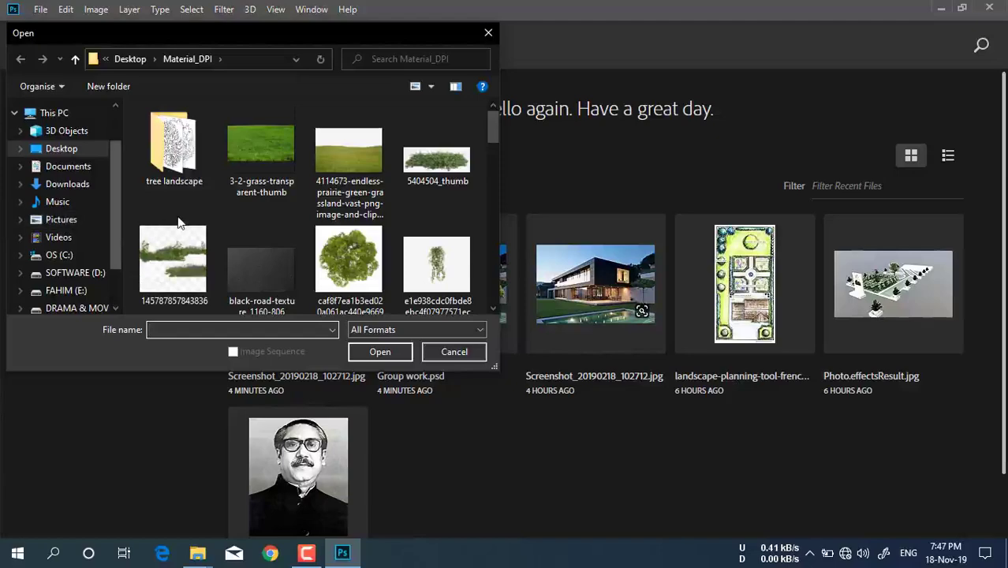
scroll(299, 237, "down", 10)
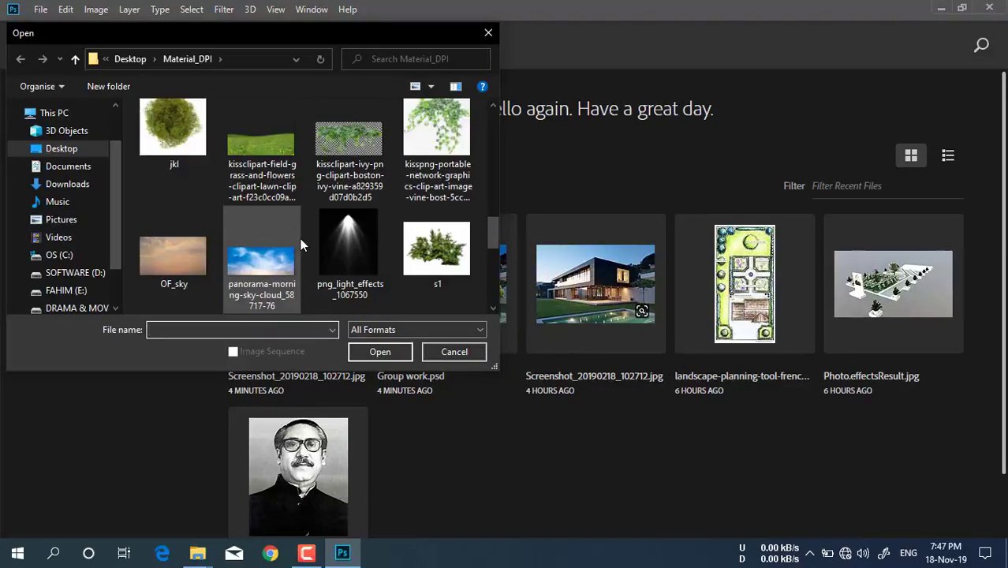
scroll(301, 246, "down", 10)
double_click(266, 174)
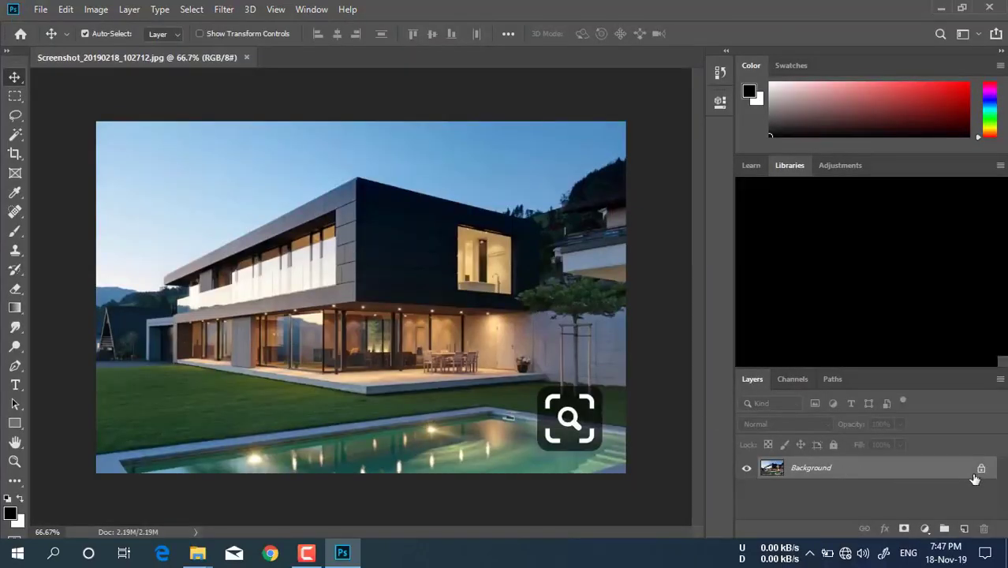
left_click(981, 469)
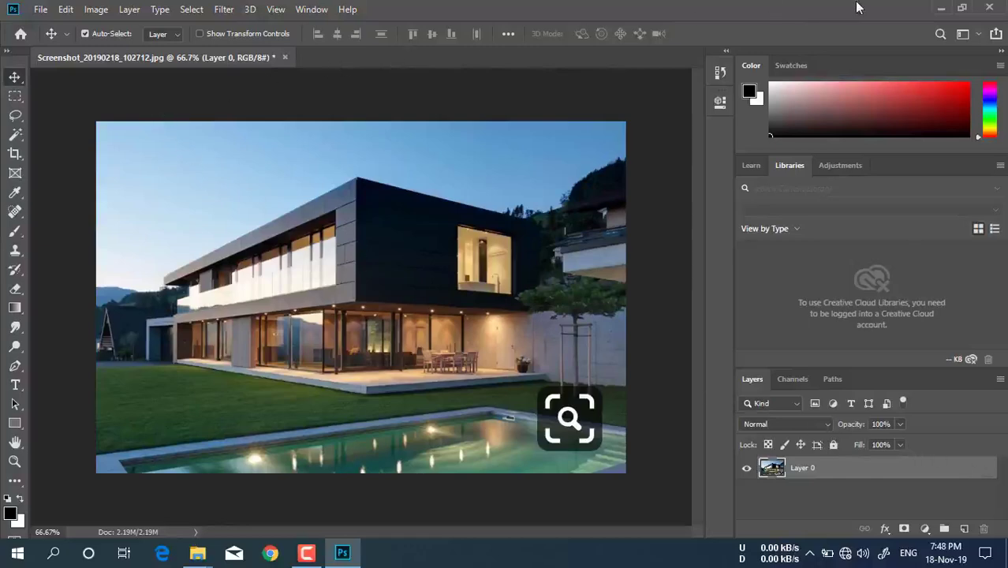
Place the png_light_effects_1067550 image from the desktop's Material_DPI folder into the house document
left_click(943, 9)
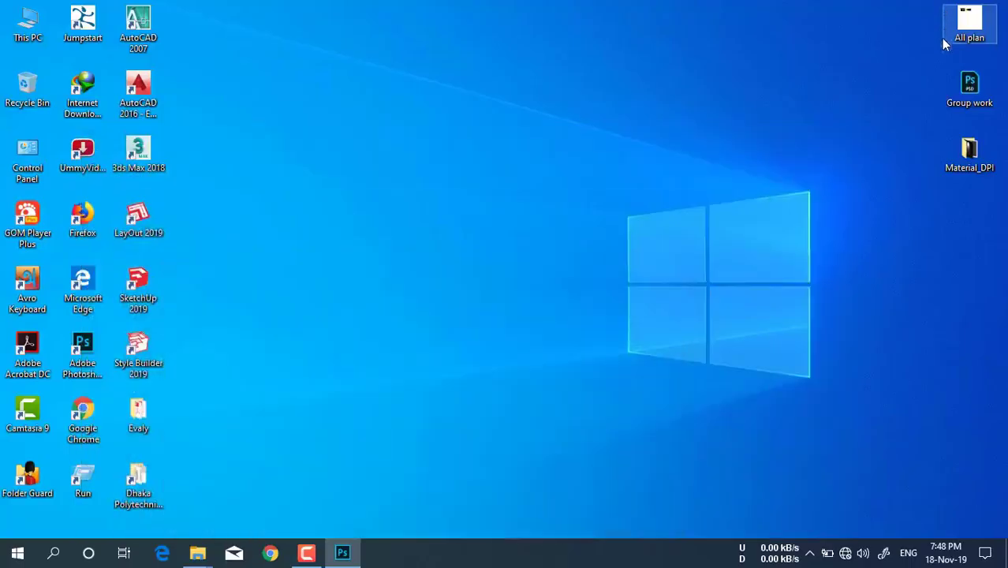
double_click(974, 164)
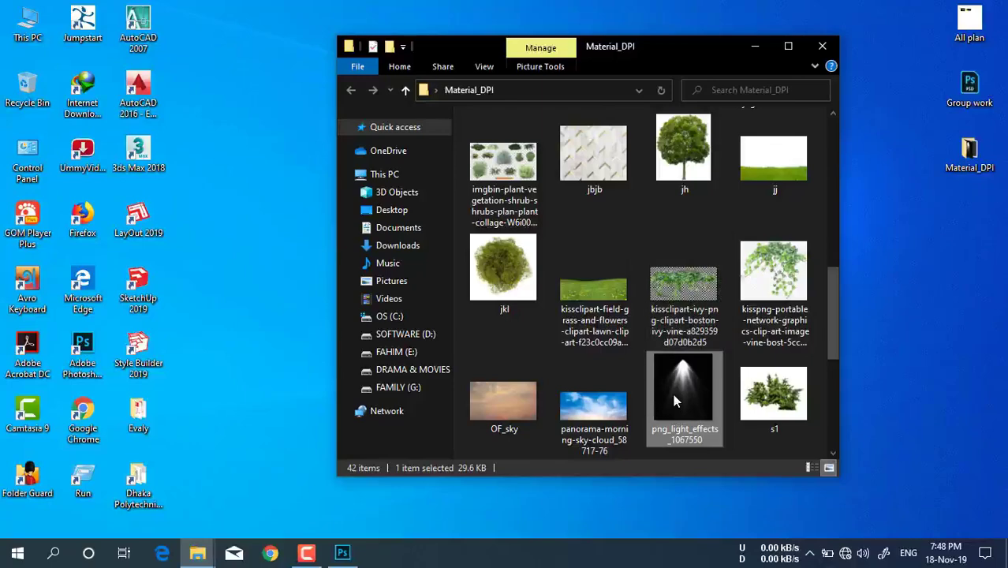
left_click_drag(673, 394, 380, 397)
left_click_drag(291, 339, 285, 330)
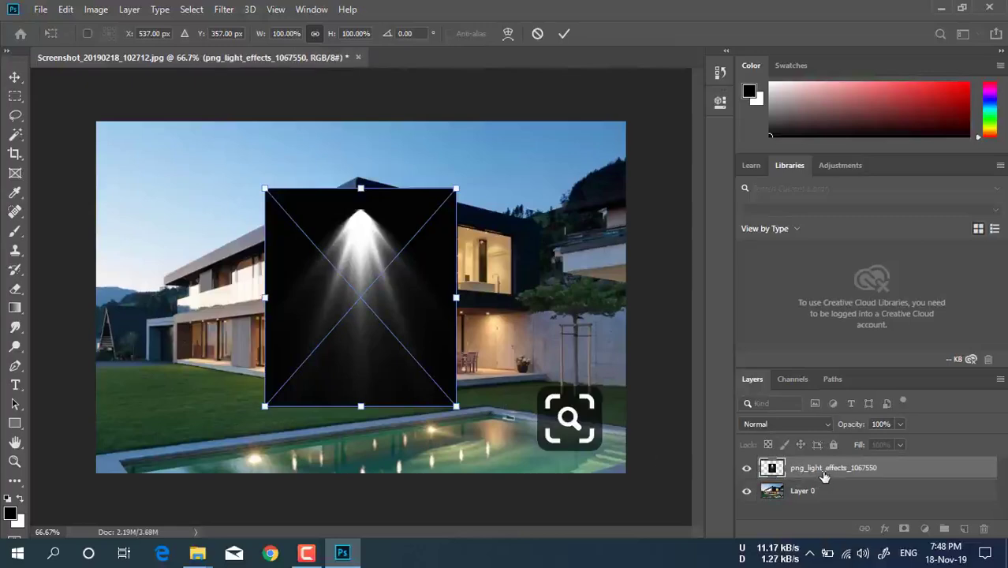
key("Return")
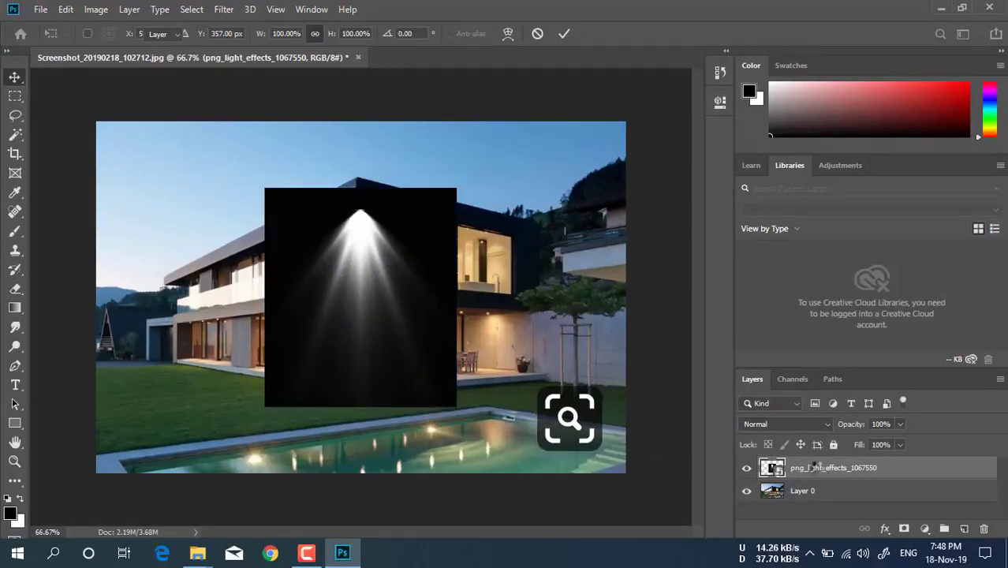
Rasterize the png_light_effects_1067550 layer and set its blend mode to Lighten
right_click(820, 471)
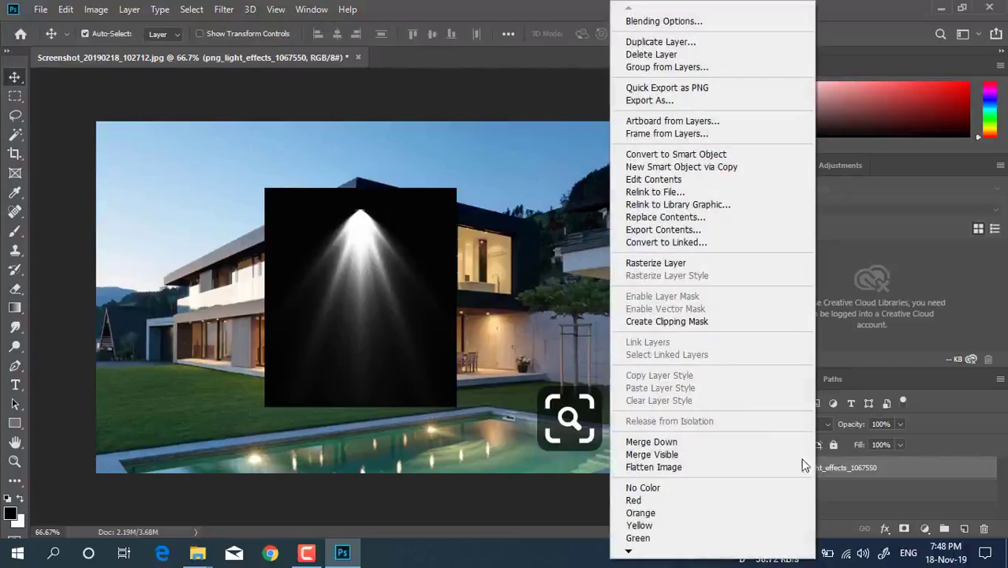
left_click(673, 262)
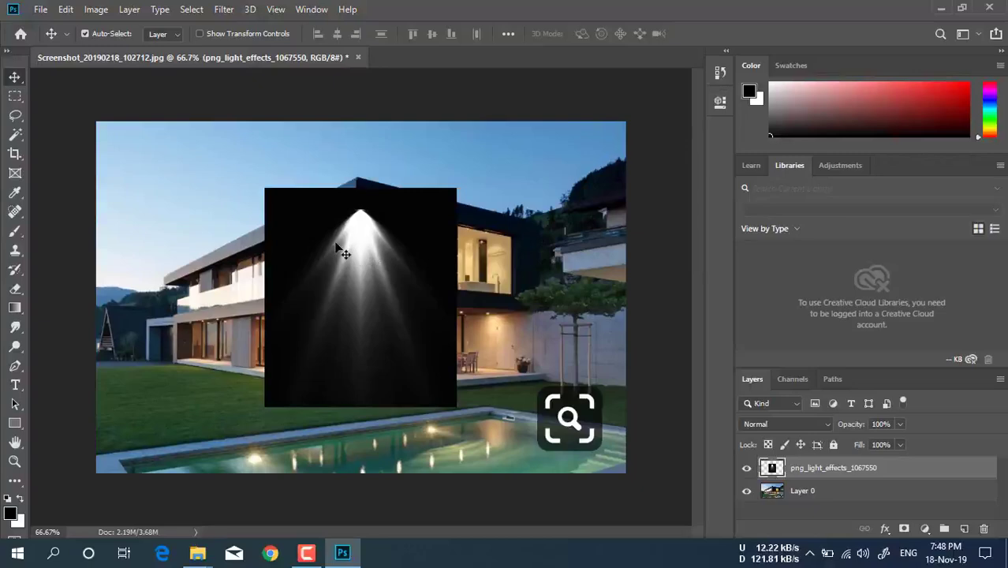
left_click(795, 404)
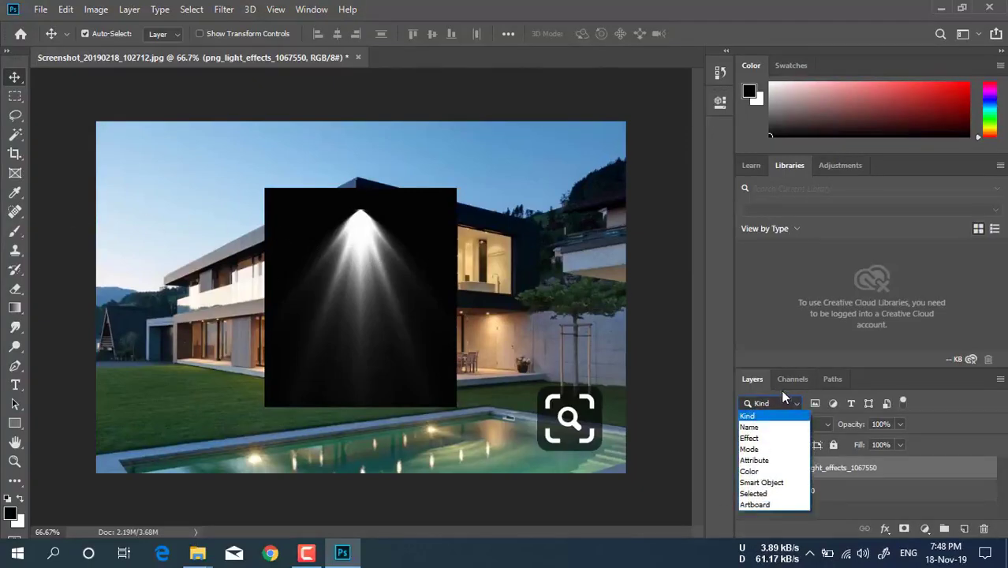
left_click(782, 394)
left_click(786, 423)
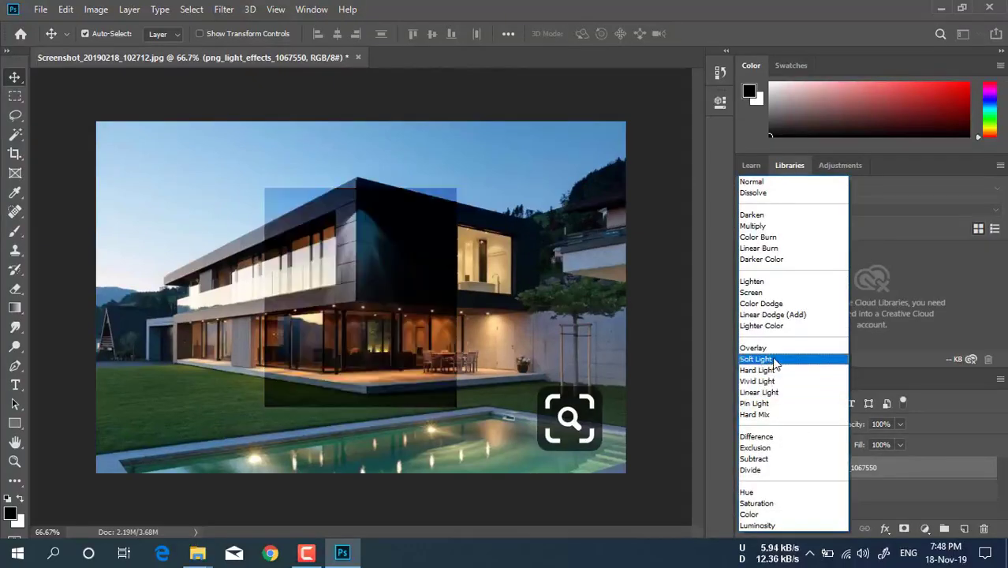
left_click(771, 286)
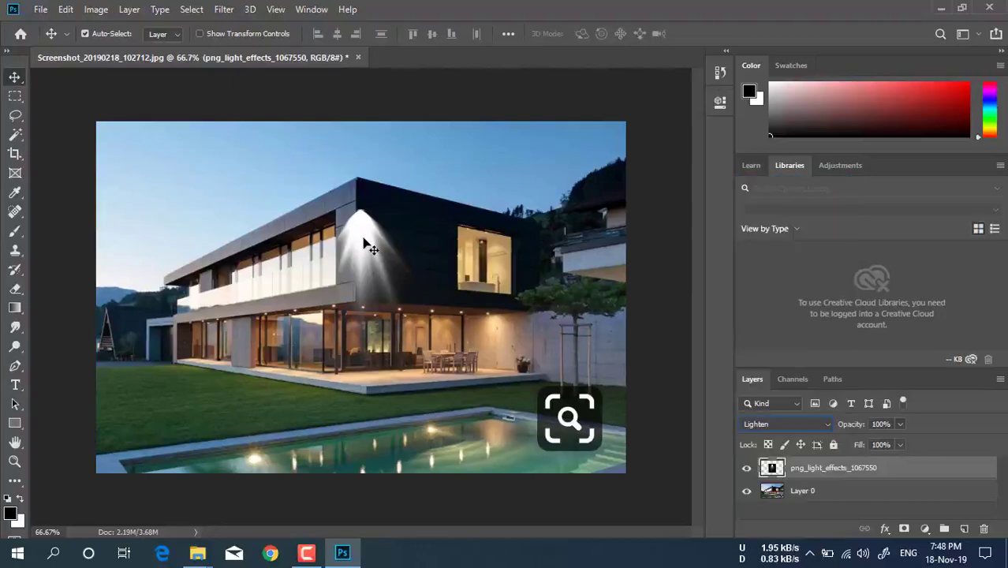
Scale the light beam to about 47% and position it under the terrace ceiling, centred at about X 614, Y 462 px
left_click_drag(369, 245, 433, 333)
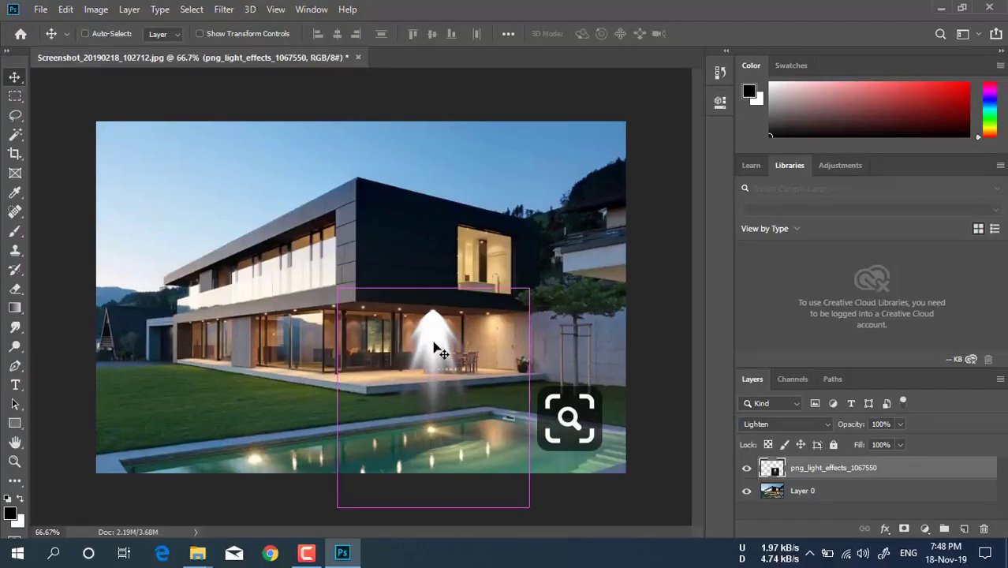
key("ctrl+t")
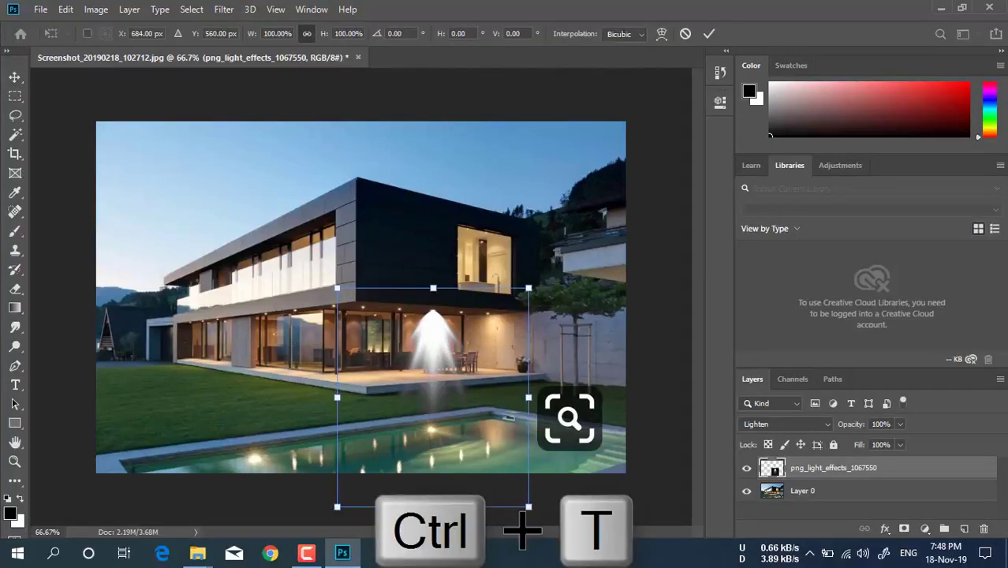
left_click_drag(432, 506, 432, 392)
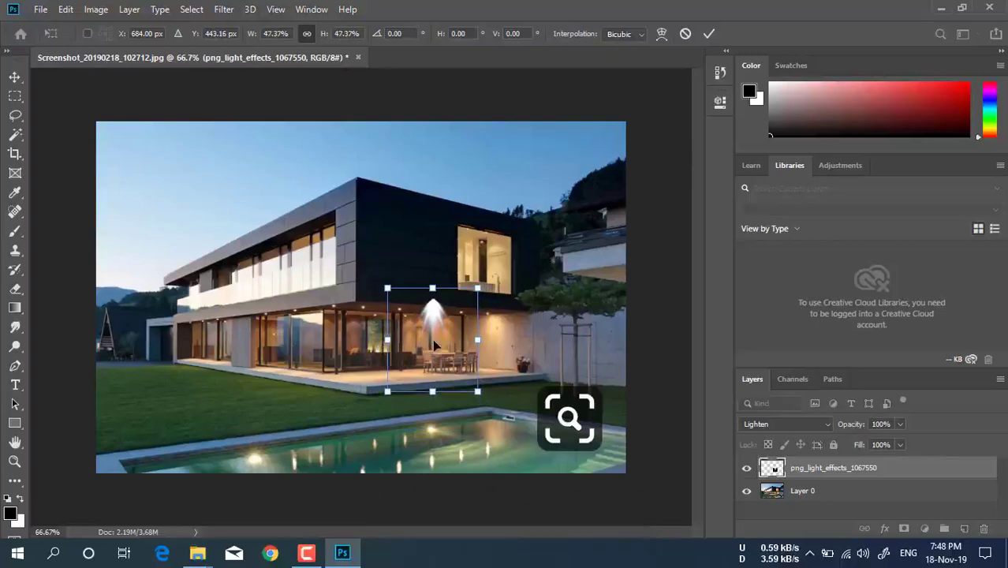
scroll(433, 344, "up", 3)
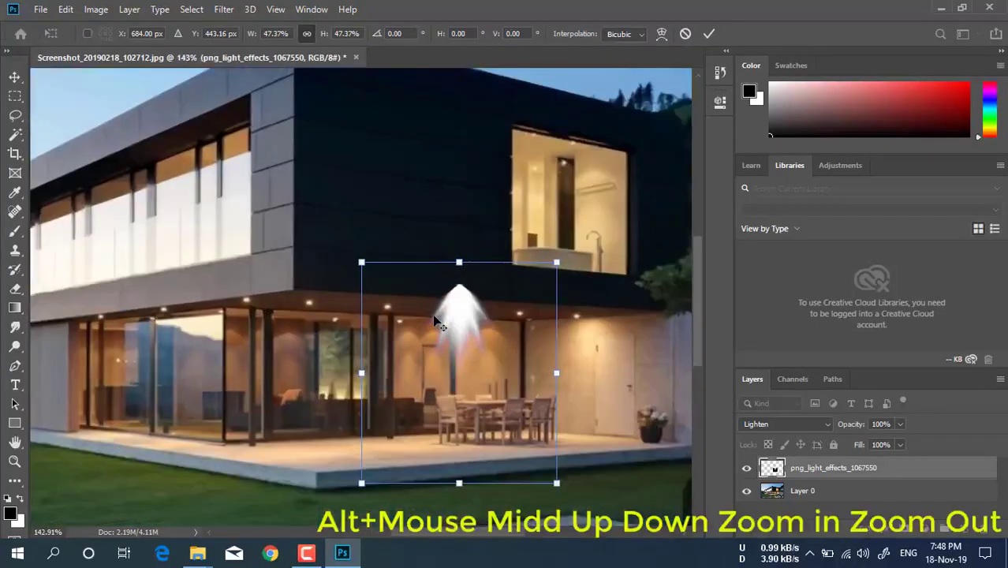
left_click_drag(463, 320, 388, 349)
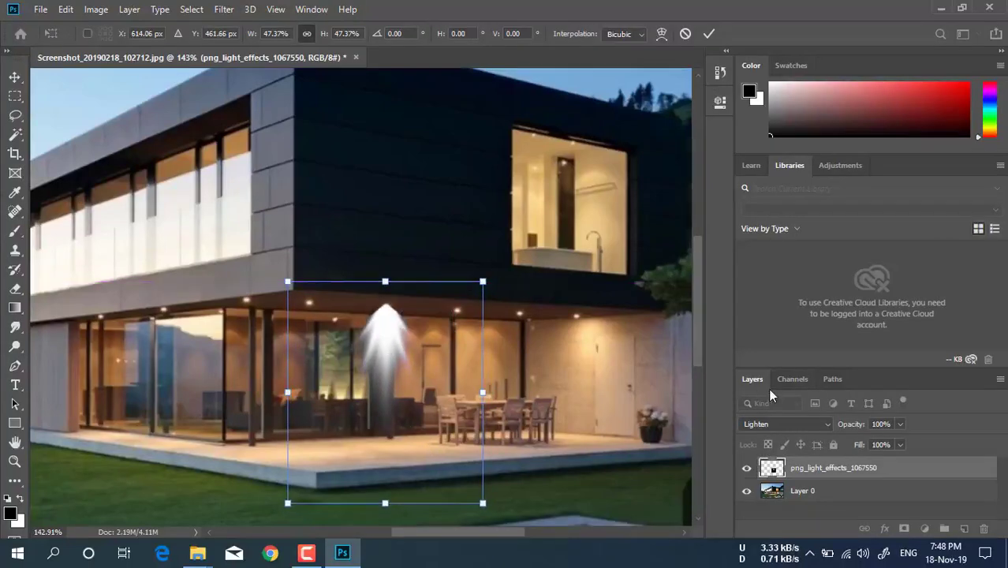
Lower the light effect layer's opacity to 47% and apply the transform
left_click(900, 424)
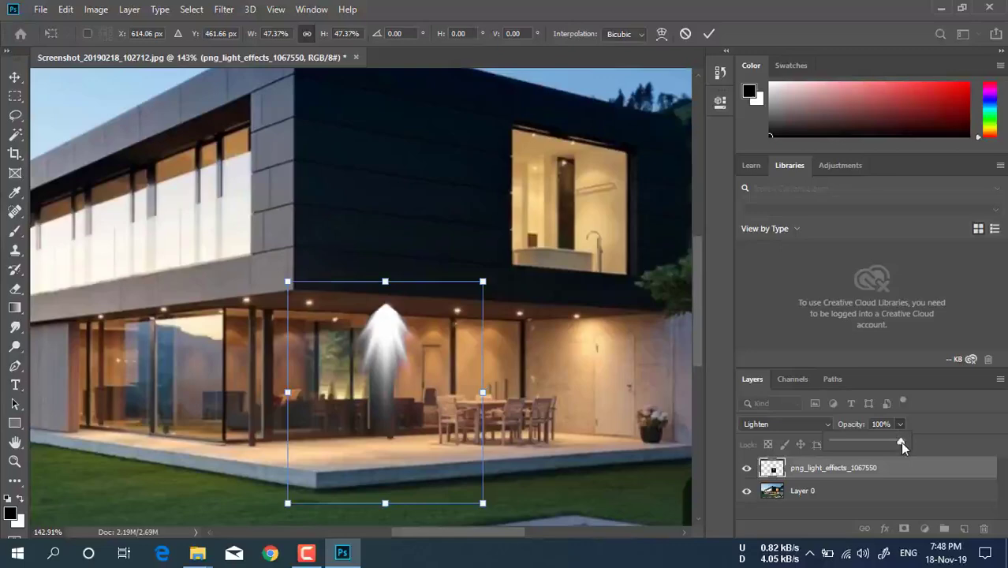
left_click_drag(900, 446, 866, 447)
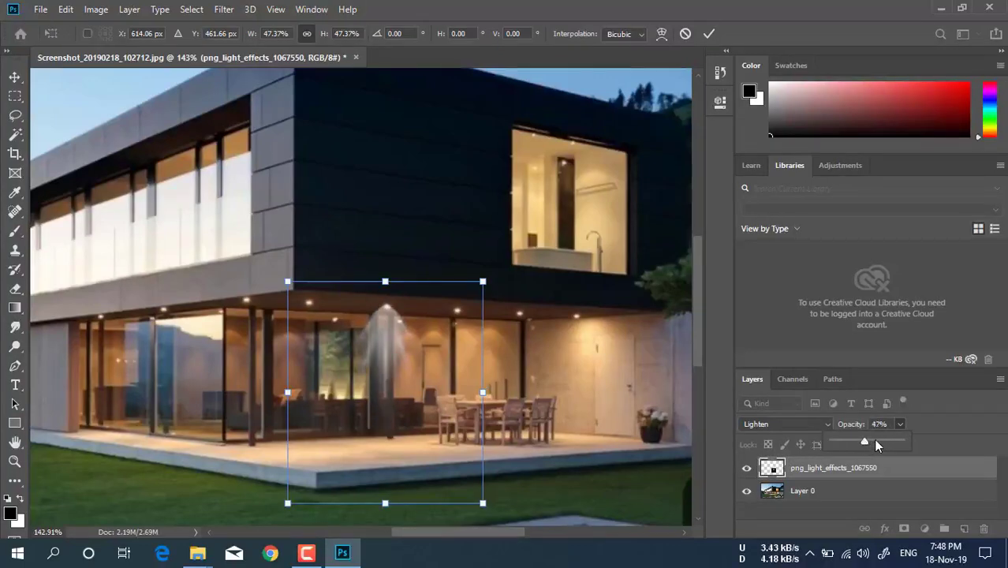
left_click(709, 35)
key("ctrl+0")
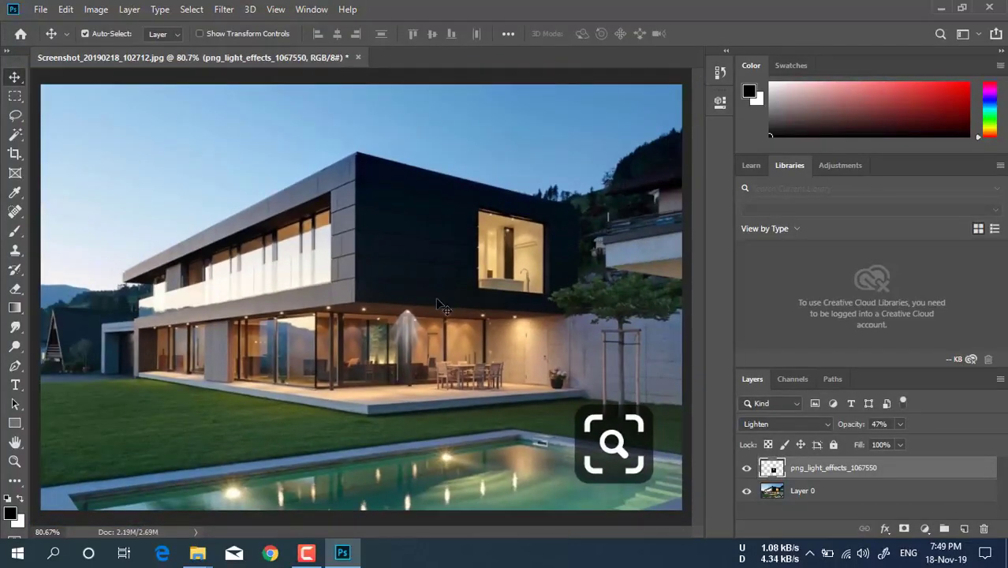
left_click(306, 553)
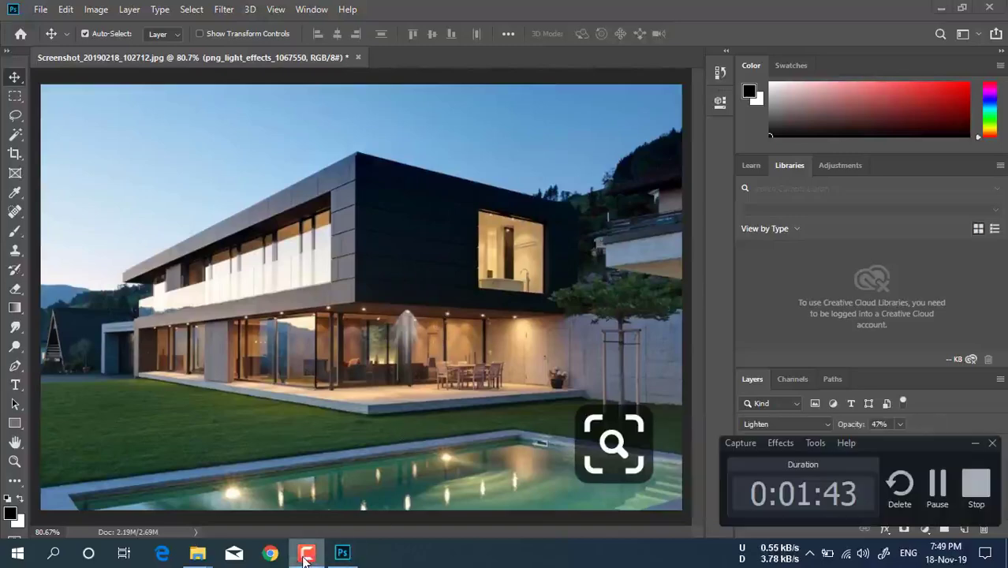
left_click(937, 495)
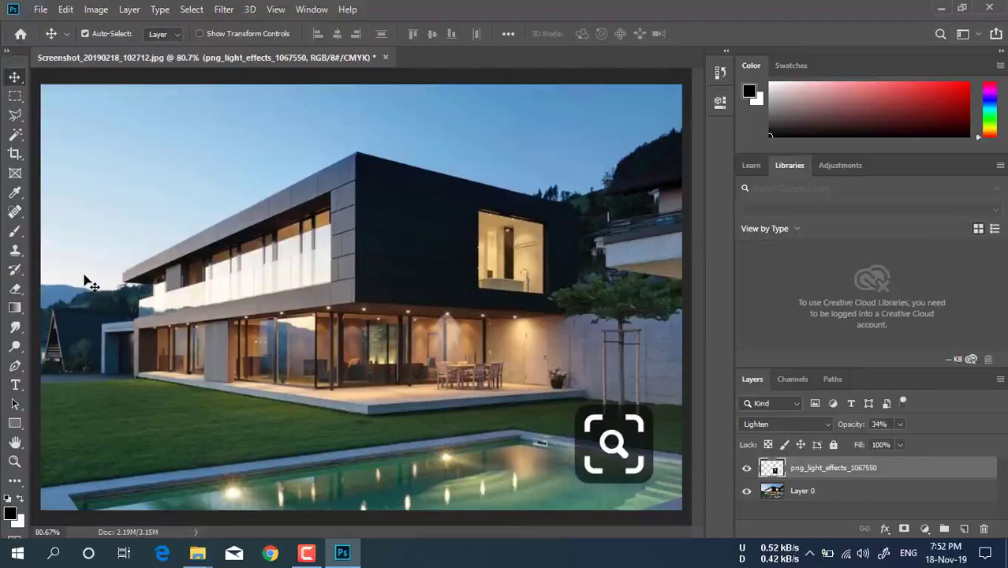
Start outlining the sky with the Polygonal Lasso, tracing the hill ridge from the image's left edge to the roof's near tip
scroll(65, 284, "up", 5)
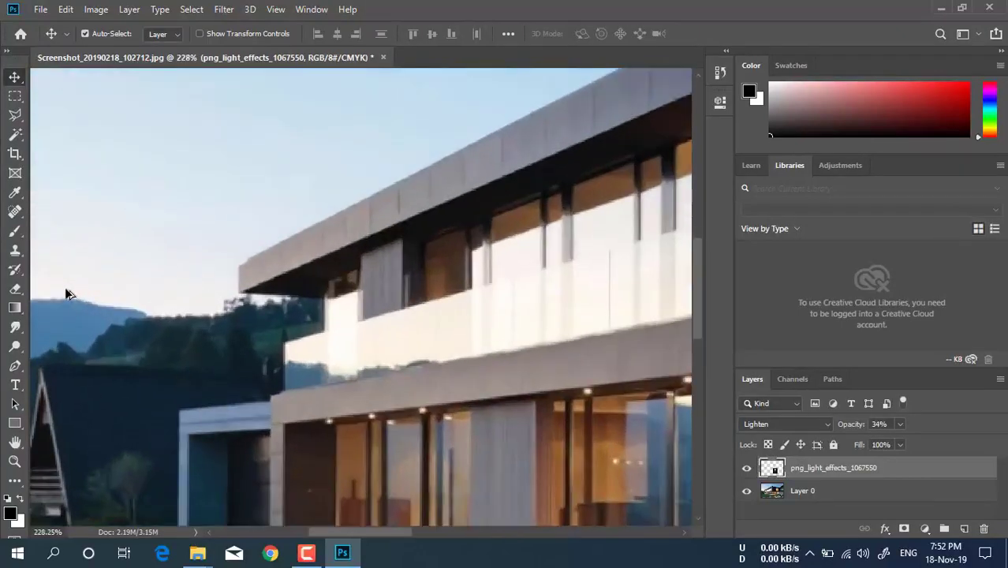
left_click(15, 115)
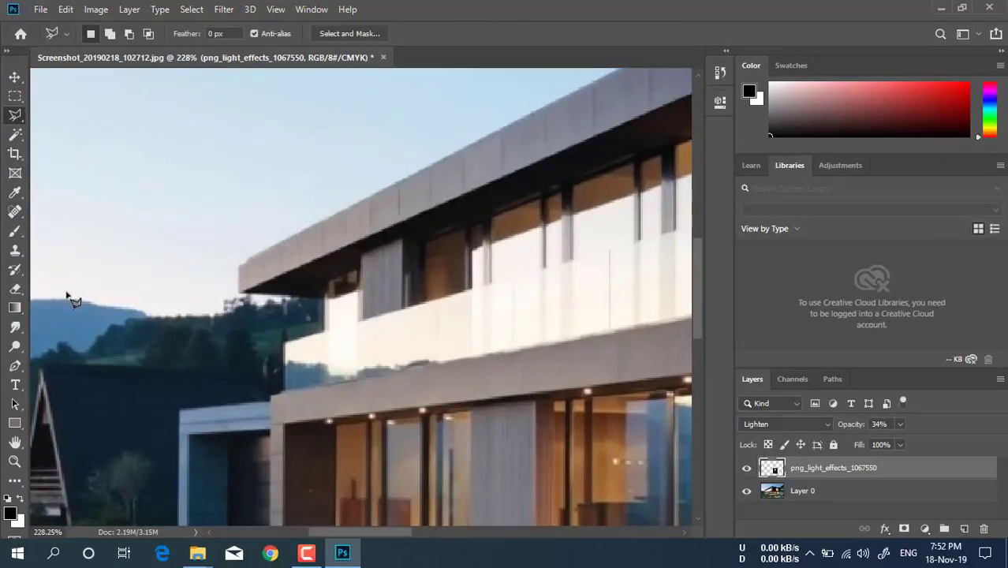
scroll(138, 339, "down", 2)
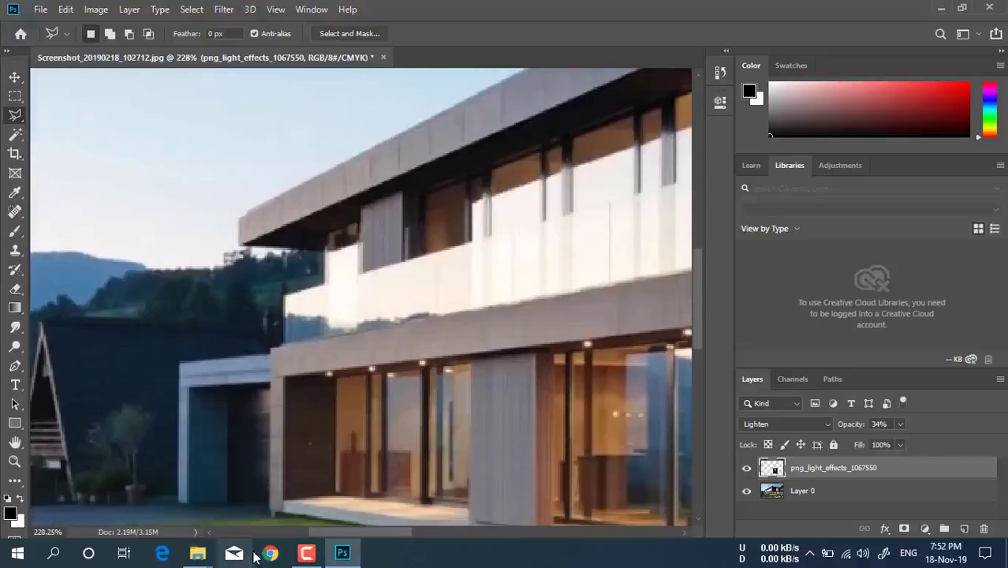
left_click_drag(341, 533, 323, 519)
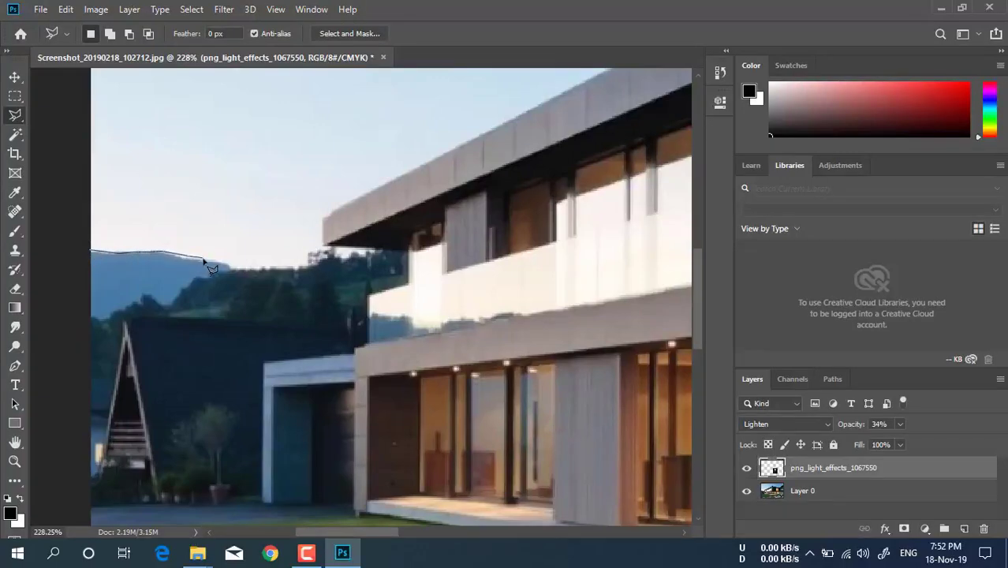
key("Escape")
left_click(231, 265)
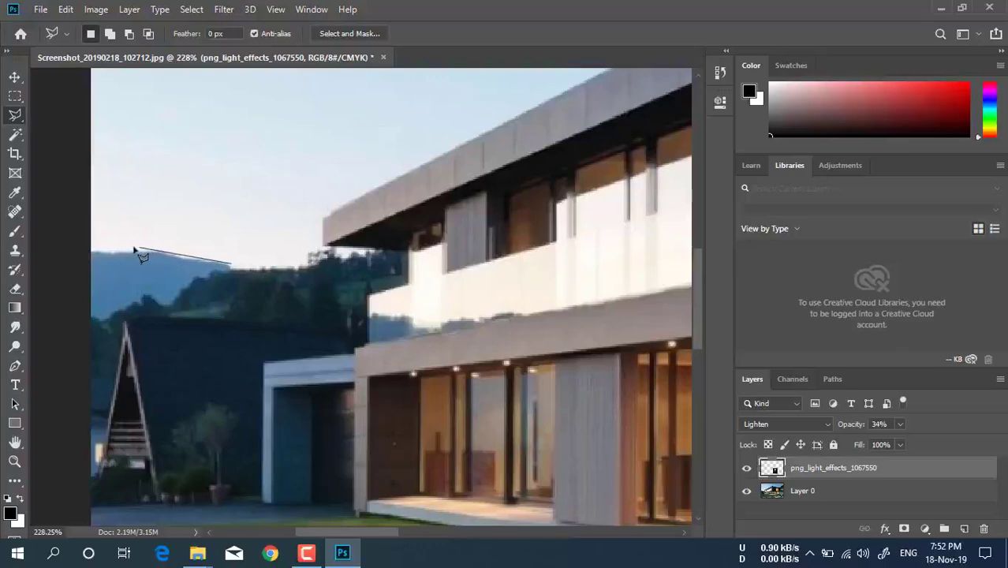
left_click(91, 256)
left_click(231, 266)
key("ctrl+d")
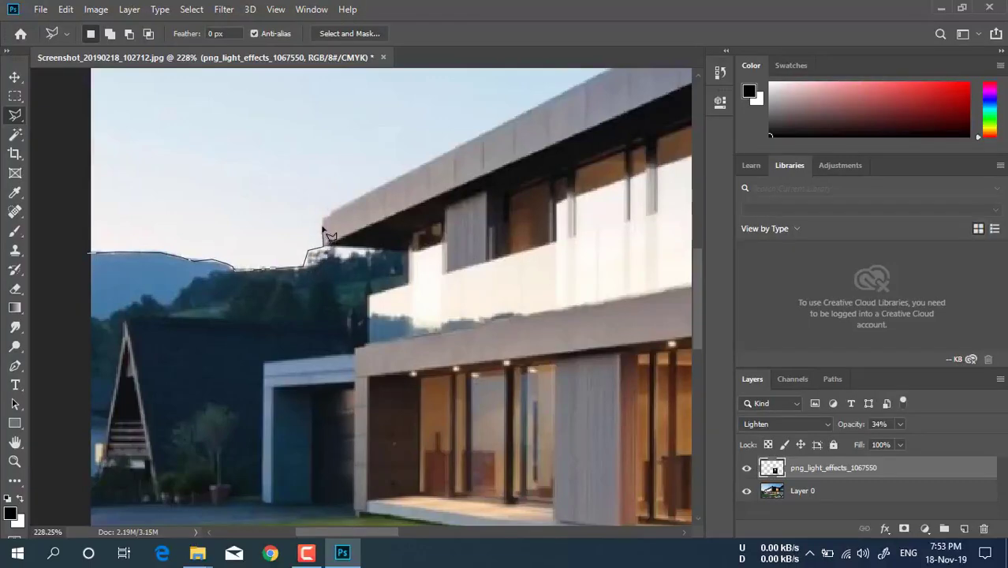
Extend the lasso outline along the upper edge of the grey roof up to the building's front corner
mouse_move(321, 221)
left_mouse_down()
mouse_move(433, 231)
mouse_move(416, 224)
mouse_move(407, 189)
mouse_move(415, 169)
mouse_move(461, 167)
mouse_move(543, 134)
mouse_move(593, 79)
mouse_move(631, 232)
mouse_move(663, 290)
mouse_move(694, 293)
left_mouse_up()
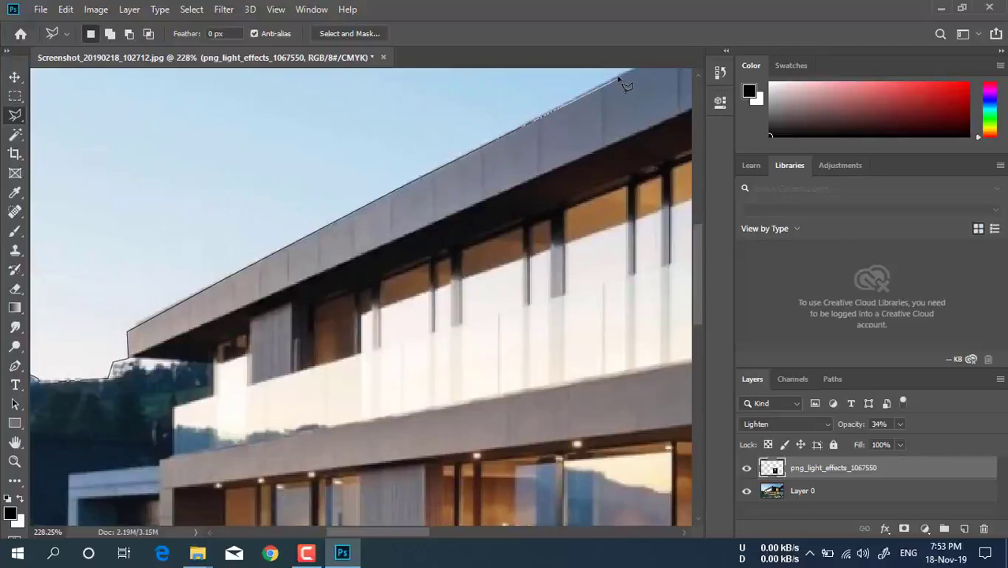
left_click(621, 77)
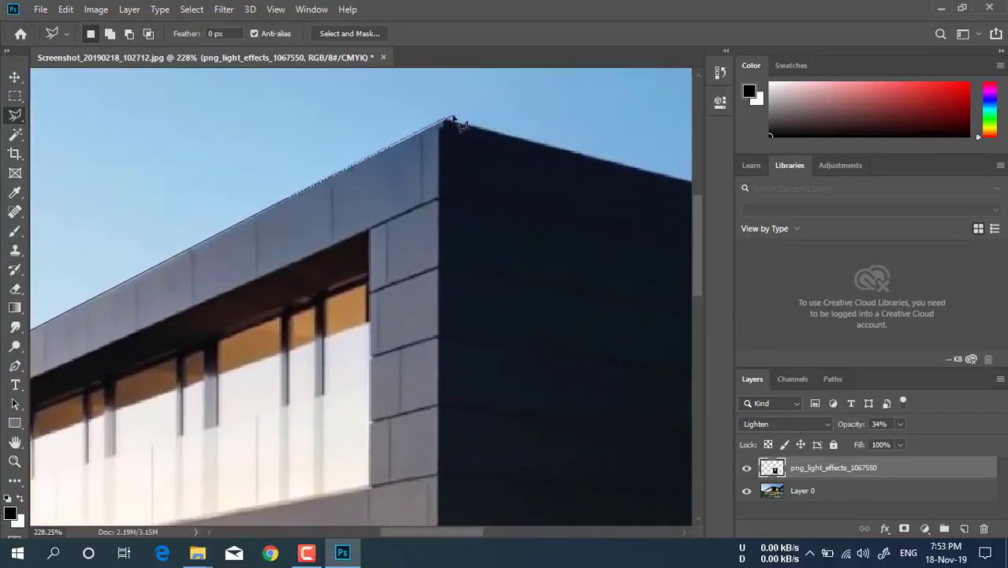
left_click(445, 122)
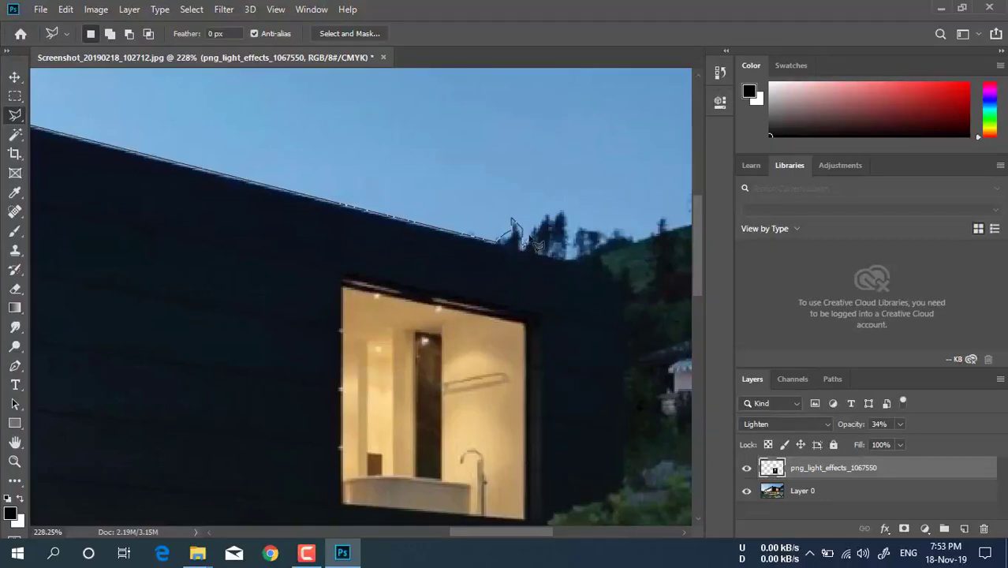
Complete the sky selection along the dark facade's top edge, trees and hillside, closing it around the sky, and make Layer 0 active
left_click_drag(548, 224, 569, 222)
mouse_move(611, 232)
left_mouse_down()
mouse_move(629, 227)
mouse_move(655, 248)
left_mouse_up()
mouse_move(670, 215)
left_mouse_down()
mouse_move(725, 229)
mouse_move(596, 203)
mouse_move(528, 226)
mouse_move(526, 205)
mouse_move(531, 175)
mouse_move(575, 131)
mouse_move(635, 96)
mouse_move(718, 70)
mouse_move(708, 39)
mouse_move(648, 162)
mouse_move(609, 205)
mouse_move(567, 191)
mouse_move(489, 197)
mouse_move(567, 168)
mouse_move(575, 156)
mouse_move(597, 178)
mouse_move(625, 127)
mouse_move(635, 56)
mouse_move(631, 101)
mouse_move(622, 57)
mouse_move(624, 102)
mouse_move(614, 83)
mouse_move(494, 109)
mouse_move(8, 113)
mouse_move(347, 244)
mouse_move(209, 196)
mouse_move(347, 244)
mouse_move(56, 93)
mouse_move(15, 113)
mouse_move(97, 110)
mouse_move(107, 260)
left_mouse_up()
scroll(174, 284, "down", 3)
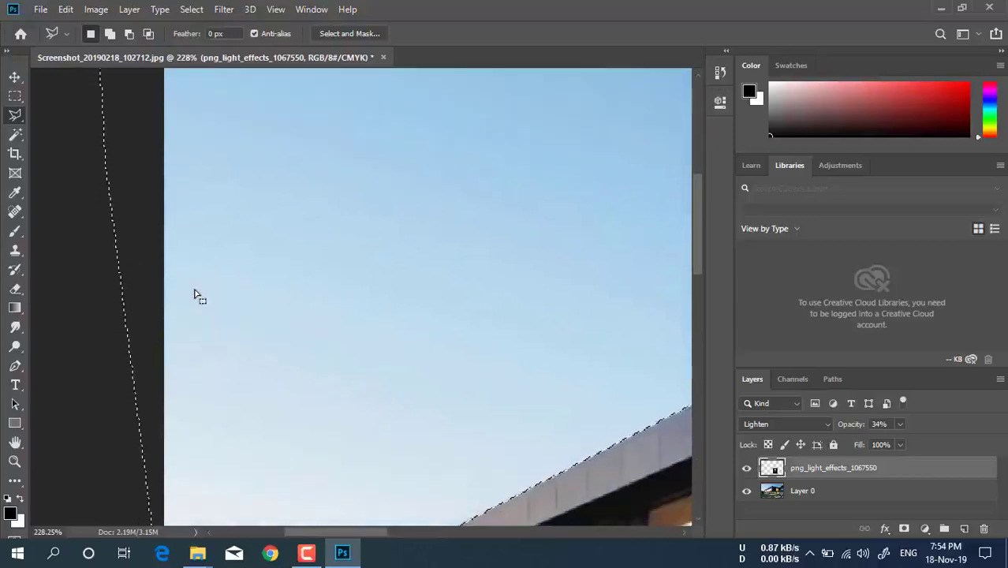
scroll(196, 297, "down", 5)
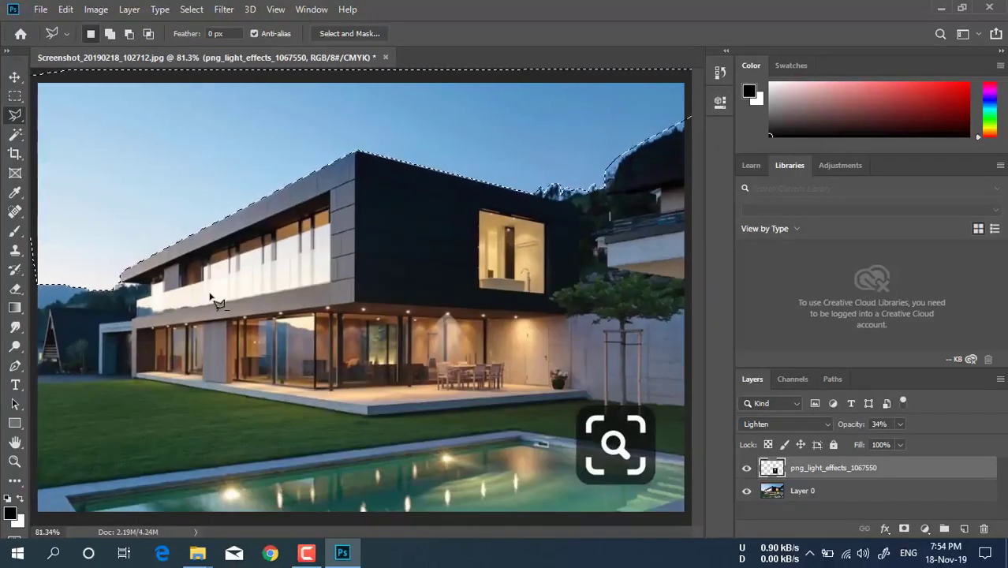
left_click(773, 493)
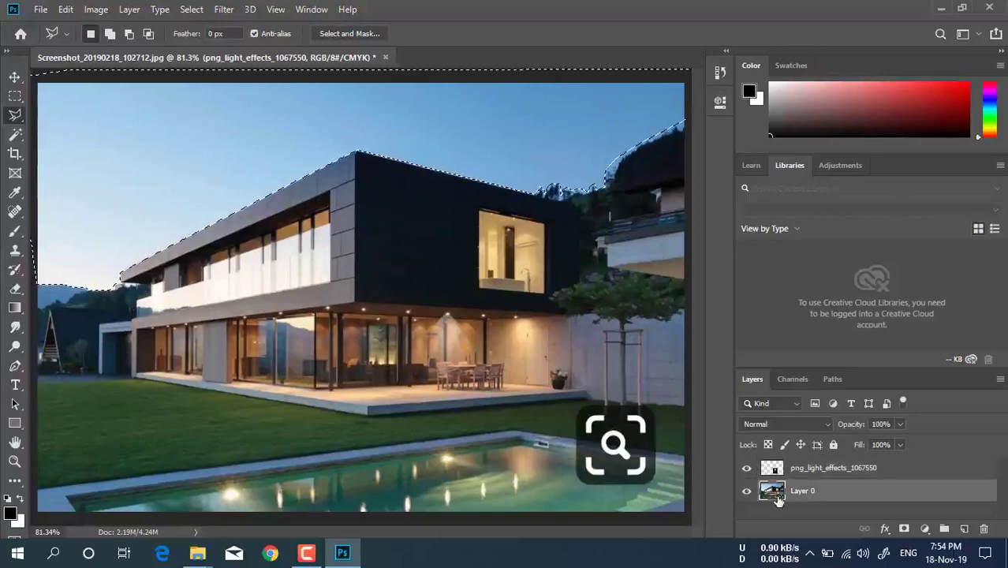
Delete the selected sky from Layer 0 and place the panorama-morning-sky-cloud_58717-76 image from the Material_DPI folder into the document
key("Delete")
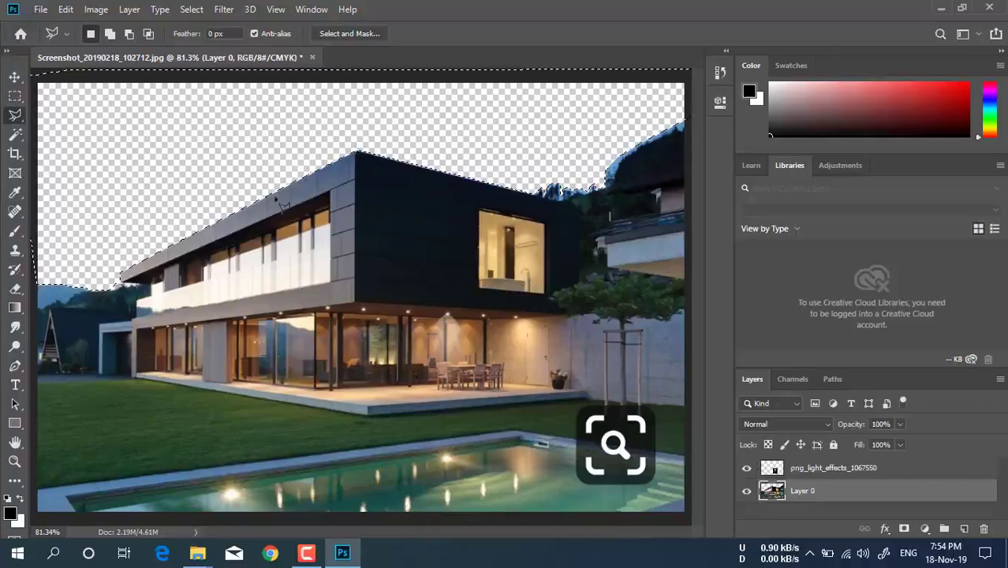
left_click(342, 554)
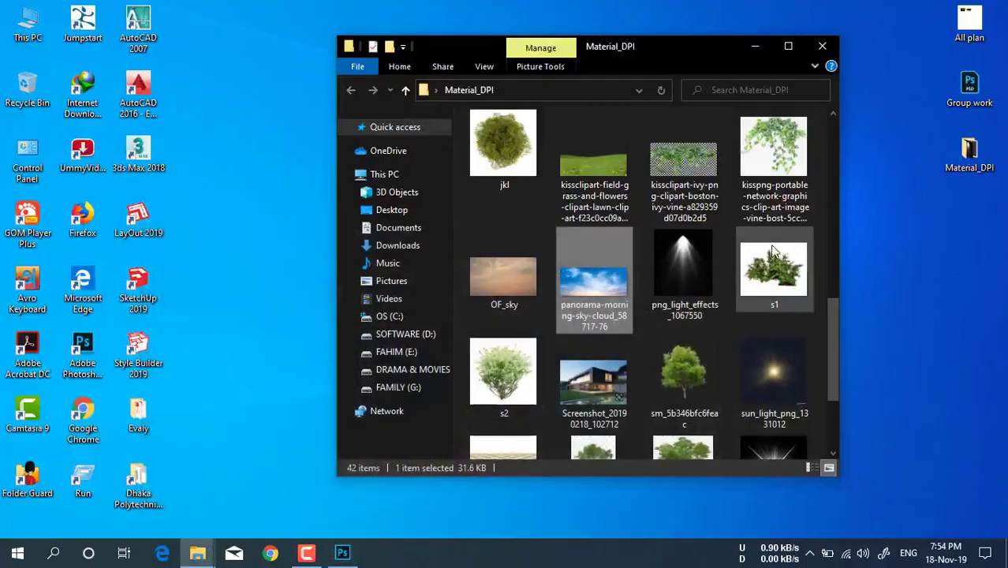
left_click_drag(605, 307, 411, 461)
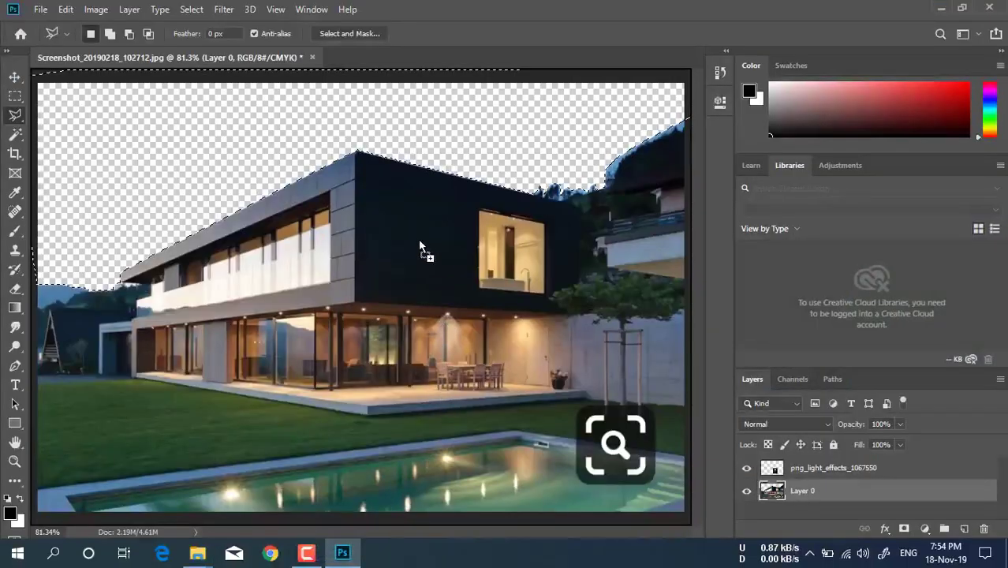
left_click_drag(420, 242, 399, 224)
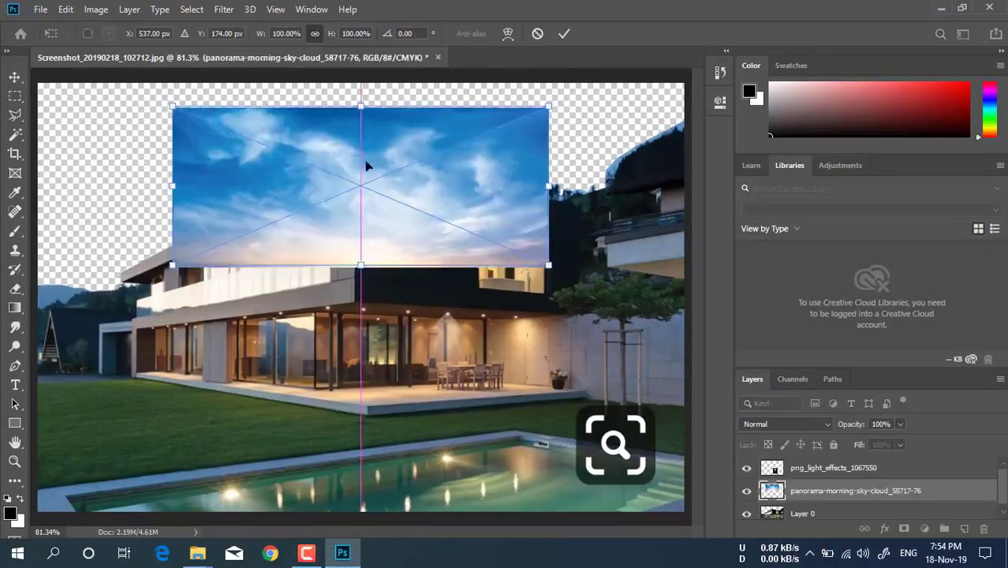
Move the placed sky image to the photo's upper-left corner, scale it to 210.30% across the full width, and apply the transform
left_click_drag(366, 166, 284, 151)
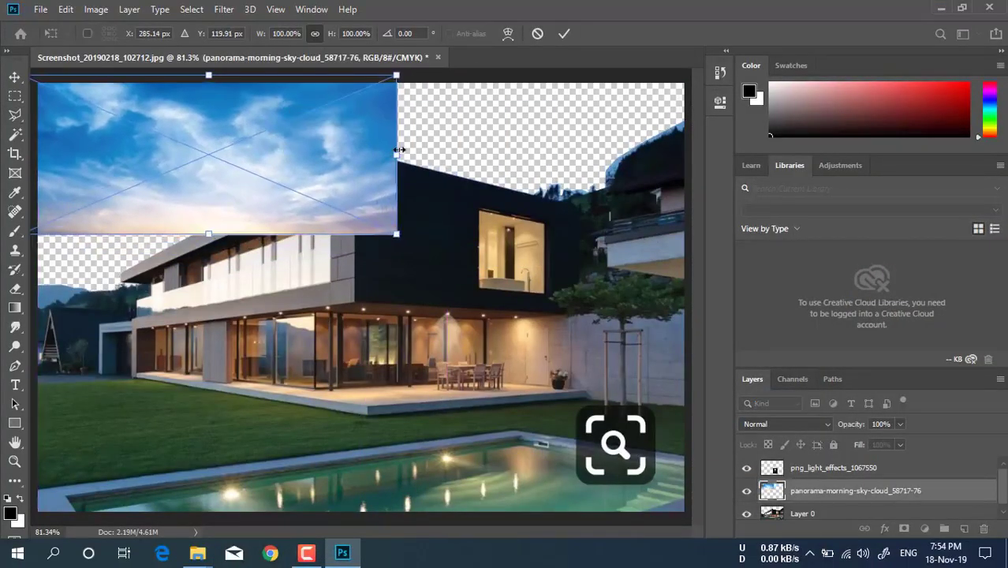
left_click_drag(399, 149, 816, 155)
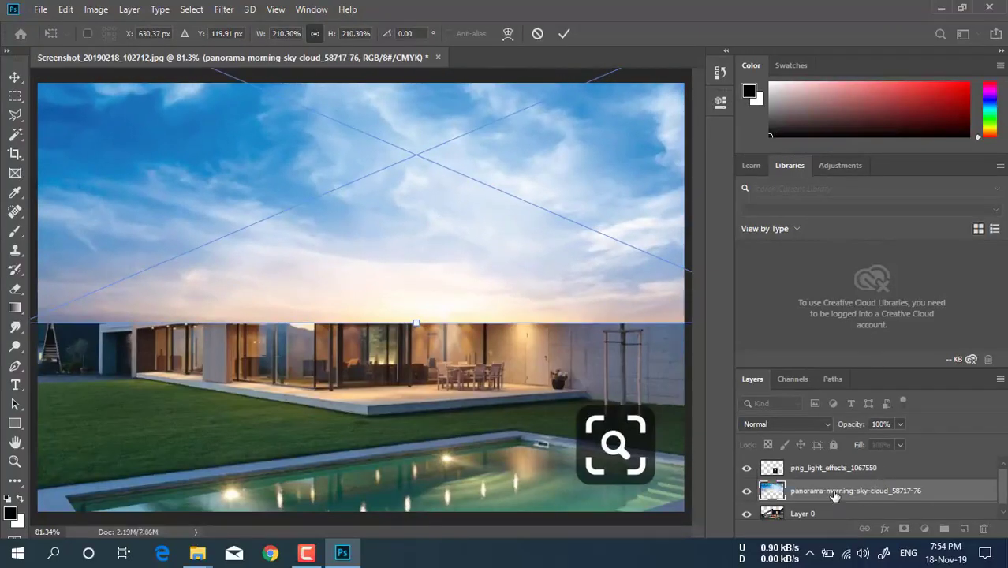
key("l")
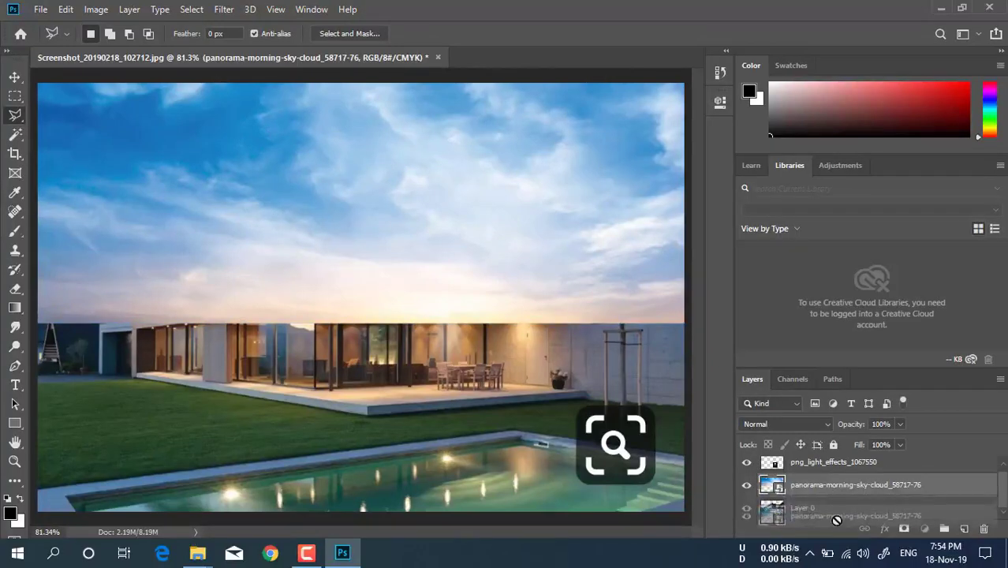
Rasterize the panorama sky layer and reorder the layers so that it lies beneath Layer 0
right_click(834, 494)
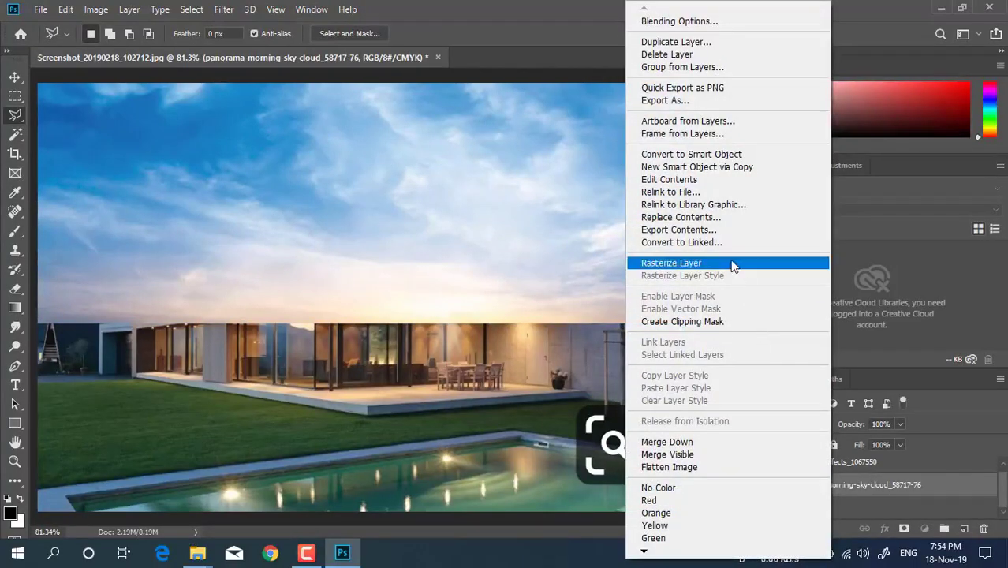
left_click(667, 261)
mouse_move(818, 486)
left_mouse_down()
mouse_move(823, 535)
mouse_move(822, 484)
left_mouse_up()
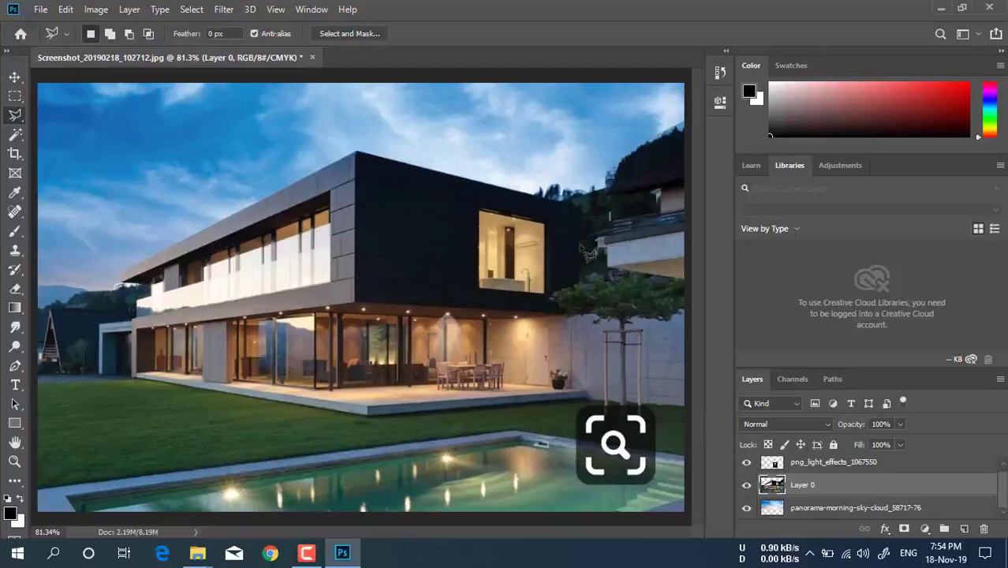
left_click(306, 553)
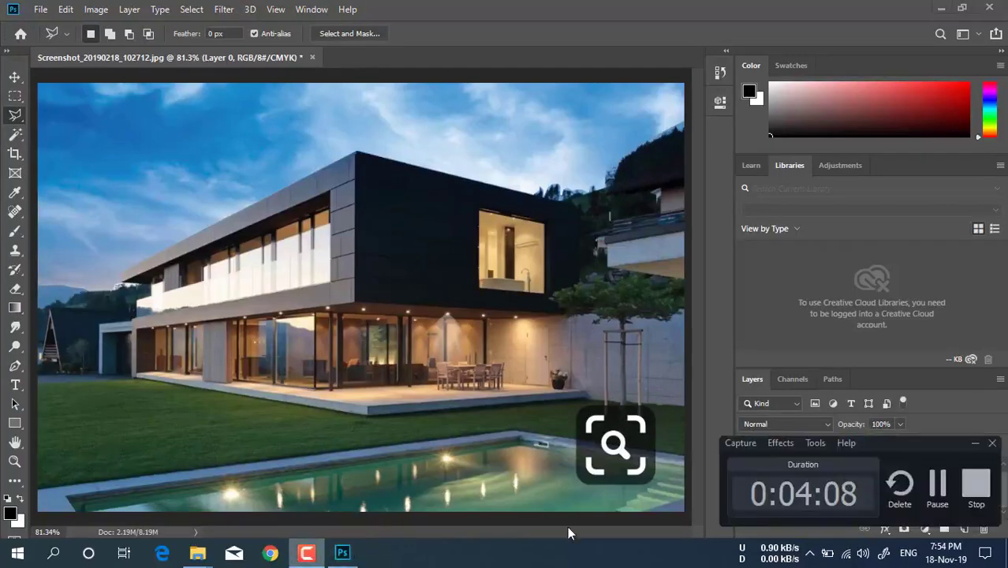
left_click(927, 492)
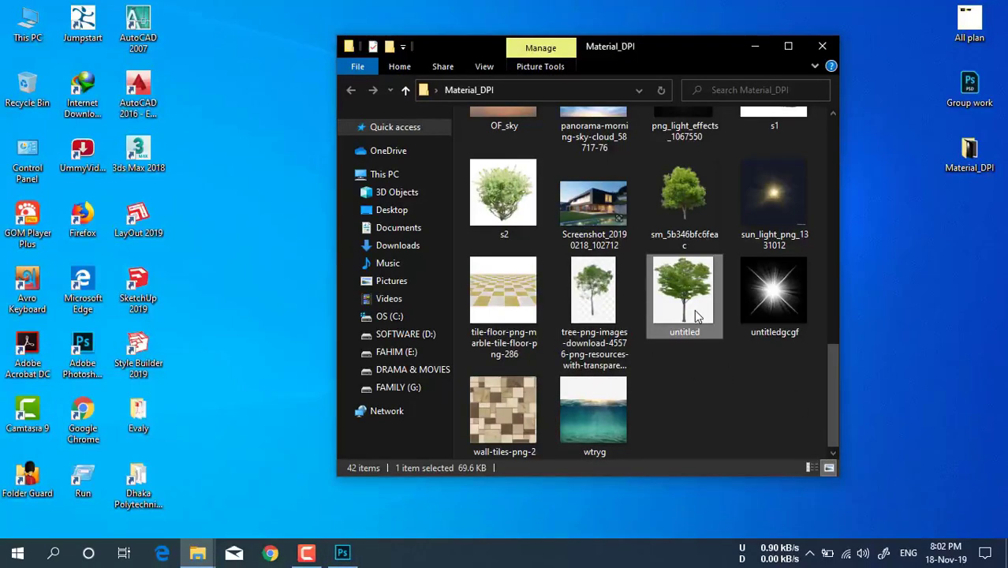
Place the "untitled" tree image from the Material_DPI folder in front of the house, scale it to 153.53%, and apply the transform
mouse_move(696, 316)
left_mouse_down()
mouse_move(584, 426)
mouse_move(338, 522)
mouse_move(339, 562)
mouse_move(339, 521)
mouse_move(313, 466)
left_mouse_up()
left_click_drag(241, 414, 241, 415)
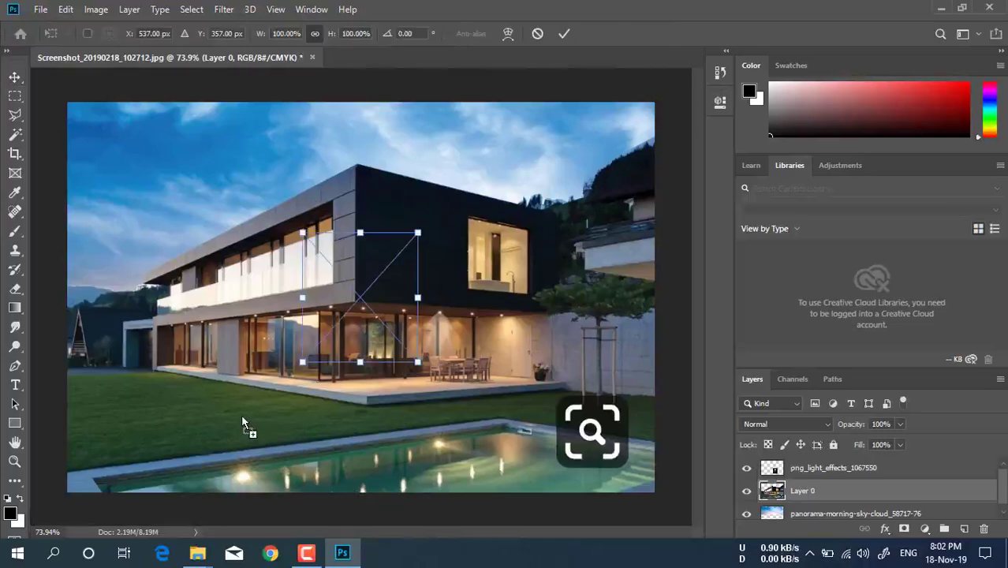
left_click_drag(298, 367, 241, 431)
key("ctrl+t")
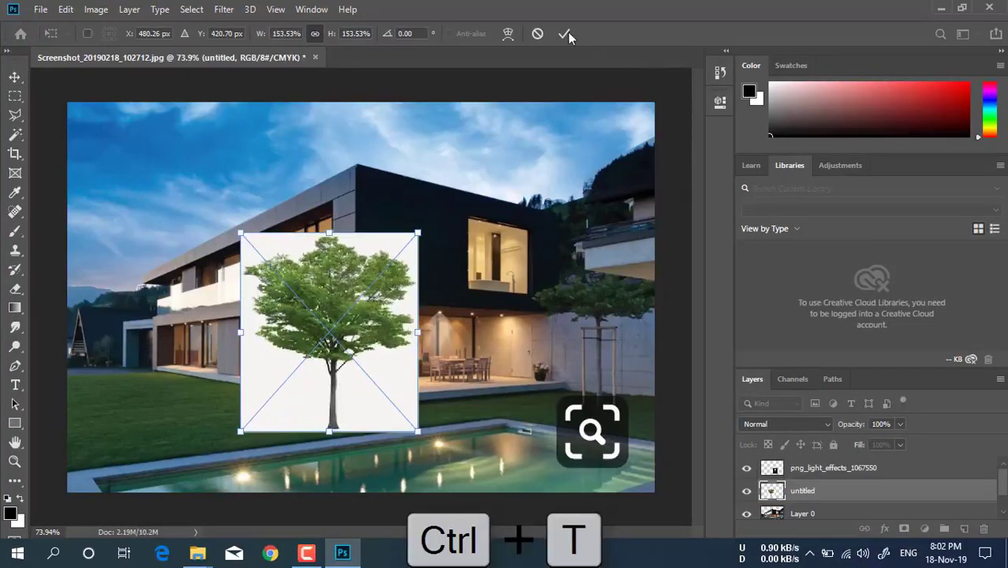
left_click(564, 34)
Rasterize the tree layer and select the white background around the tree with the Magic Wand
right_click(805, 501)
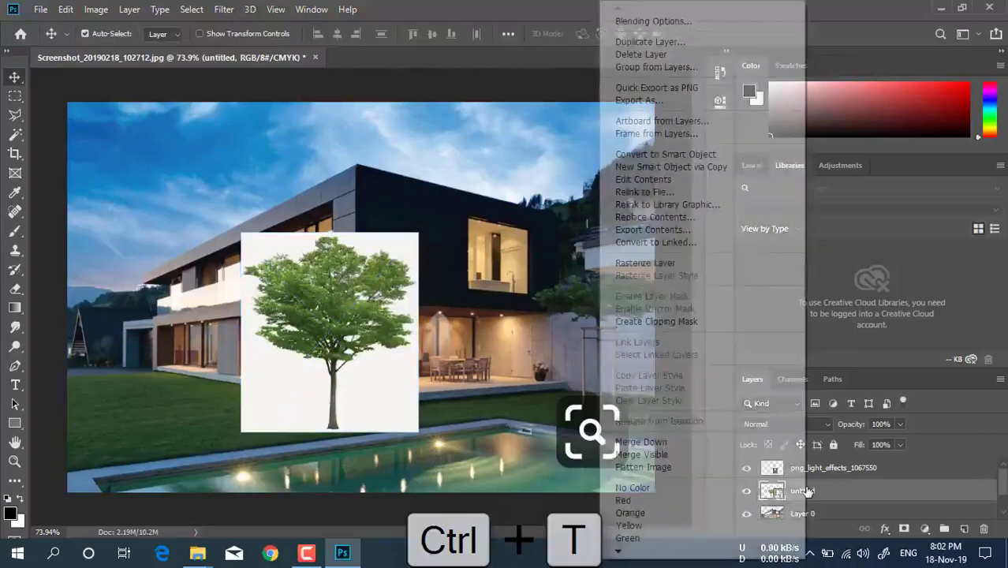
left_click(674, 263)
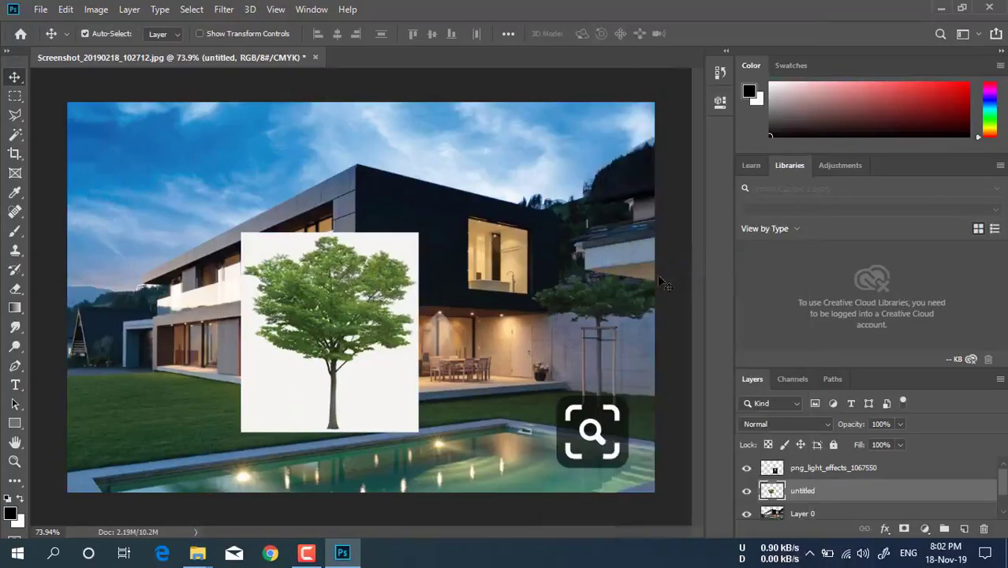
left_click(19, 119)
left_click(14, 135)
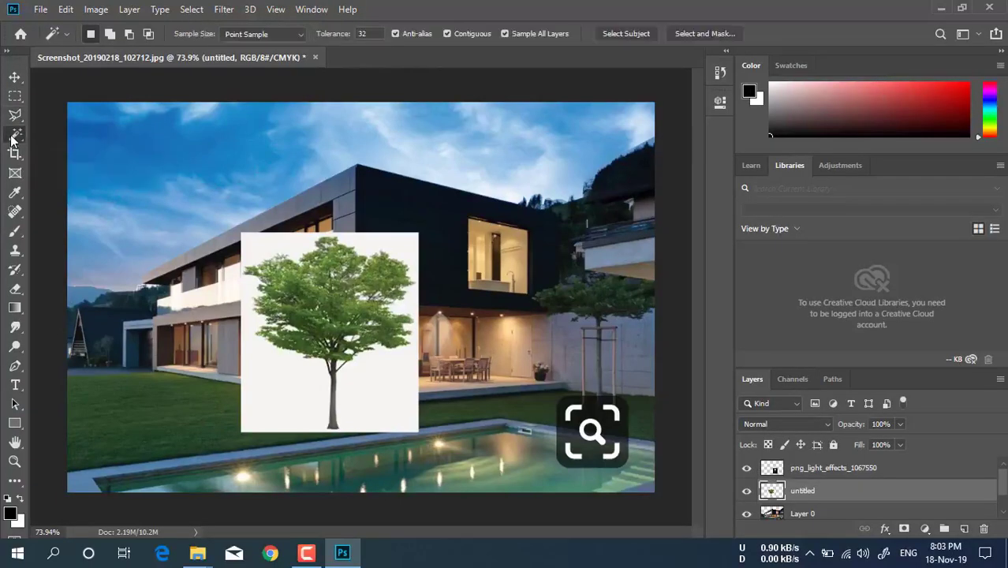
right_click(13, 136)
left_click(62, 150)
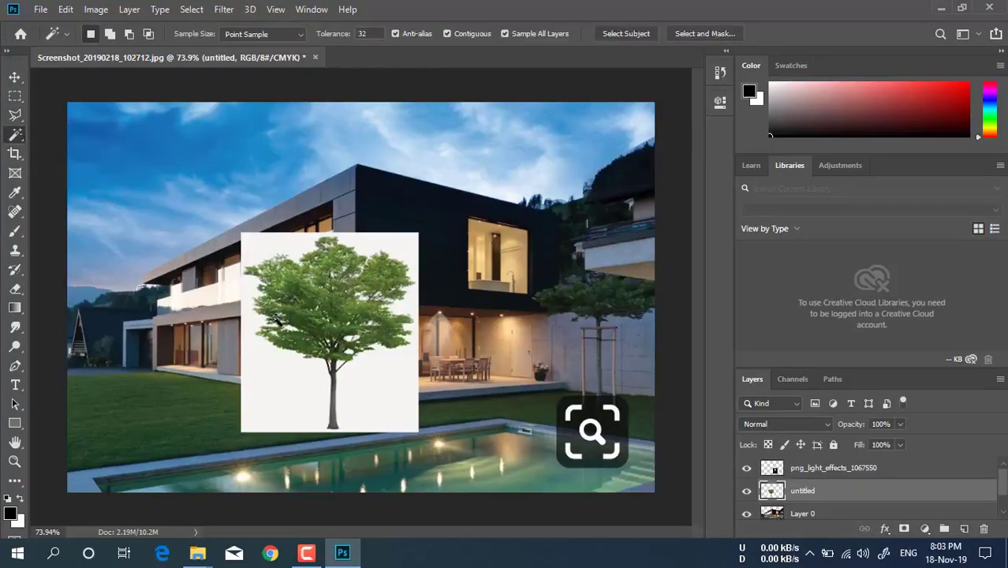
left_click(304, 377)
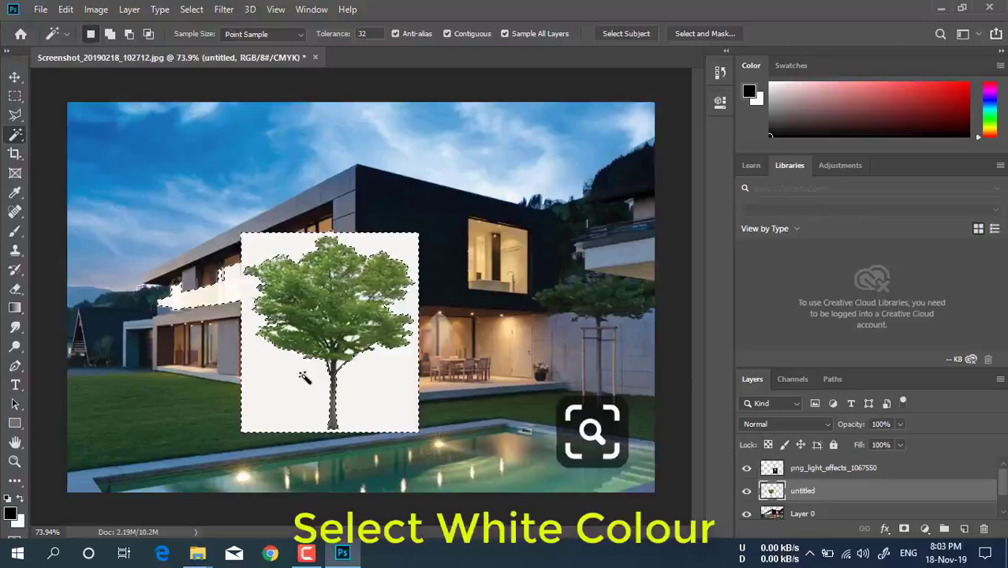
Extend the selection to similar white areas between the leaves and delete the tree's white background
right_click(305, 378)
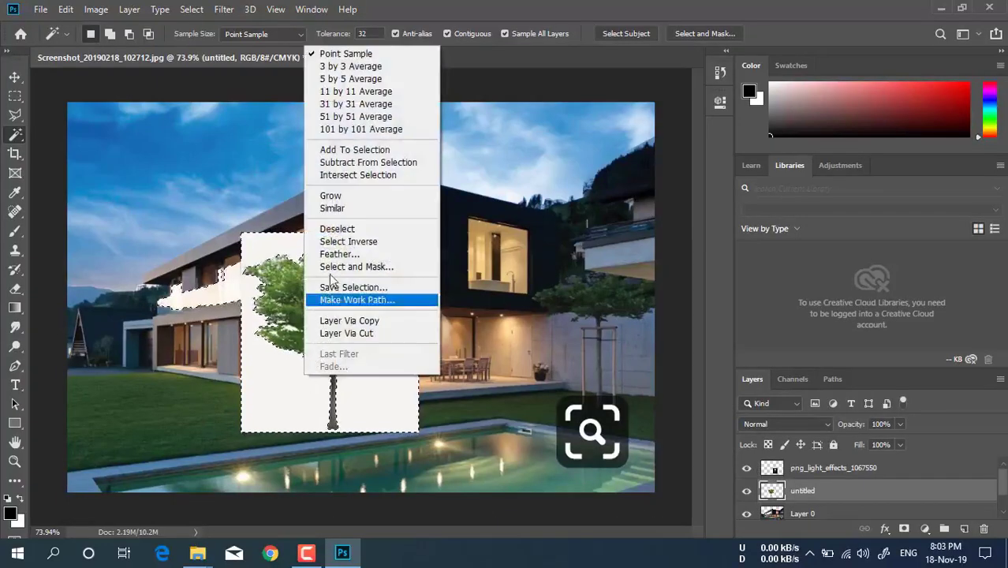
left_click(345, 209)
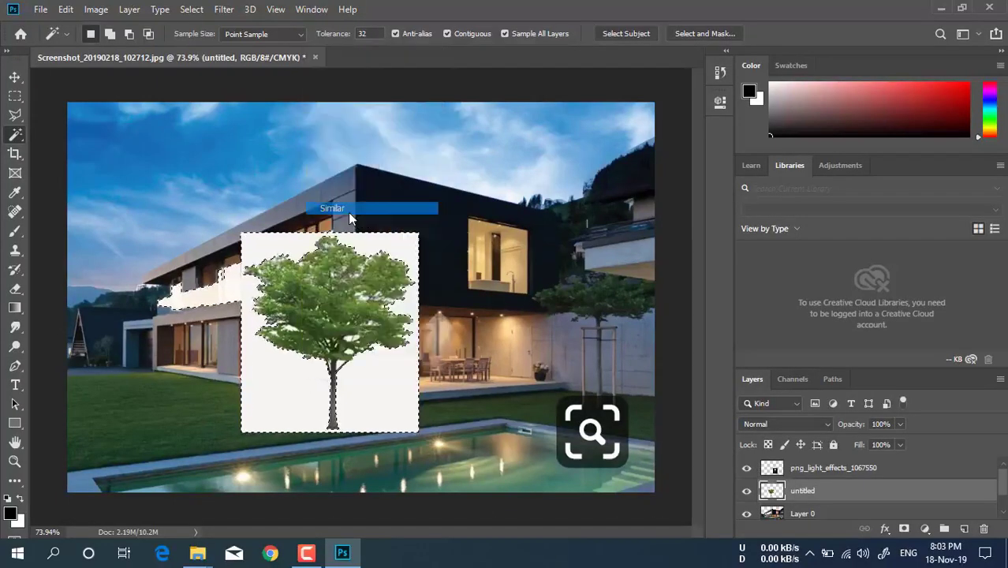
right_click(358, 392)
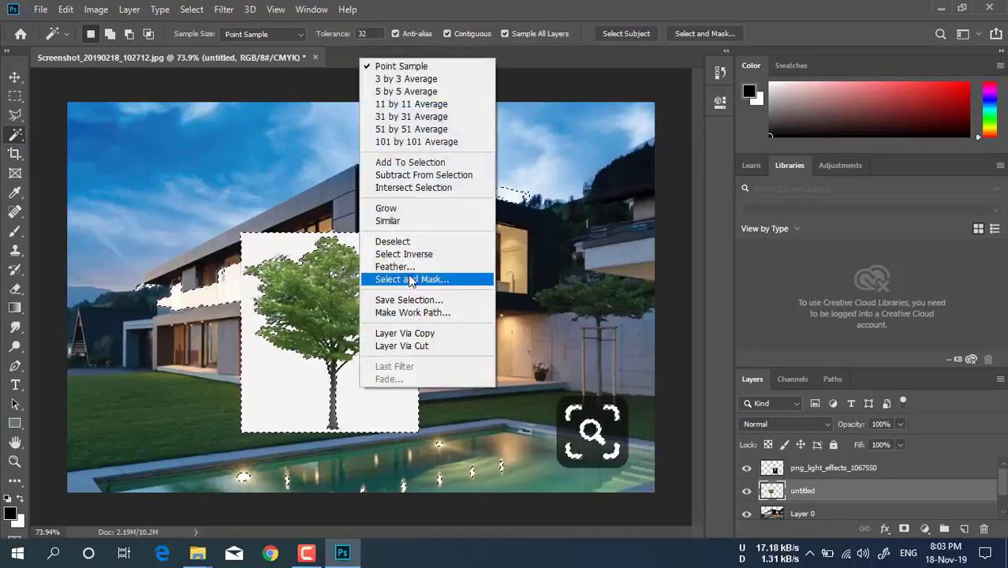
left_click(385, 404)
key("Delete")
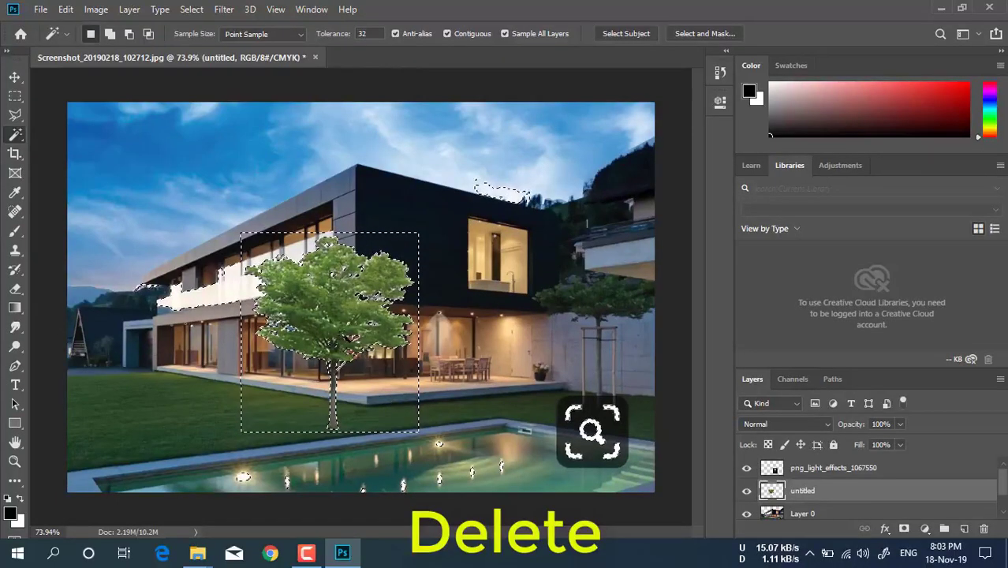
right_click(339, 208)
left_click(371, 371)
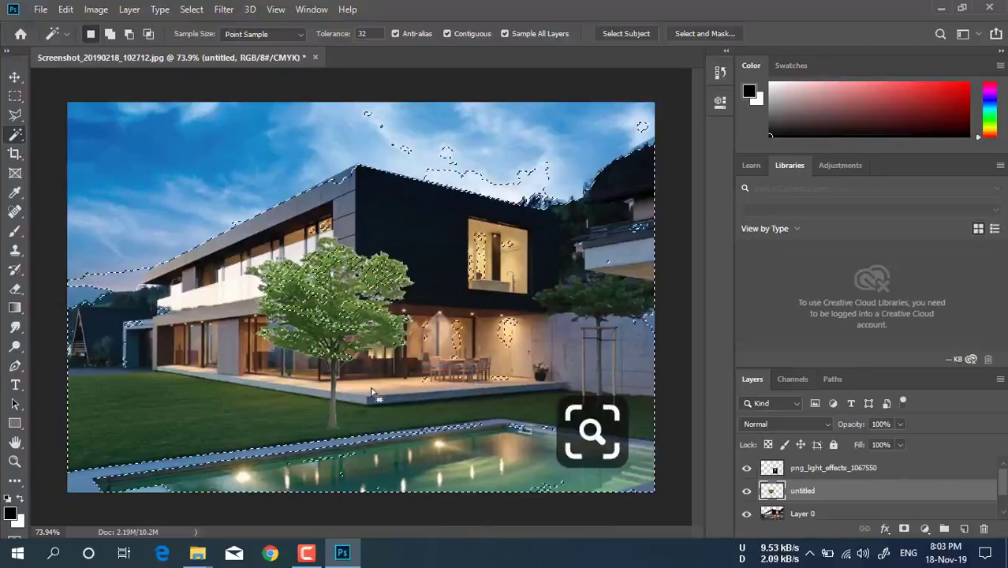
key("Delete")
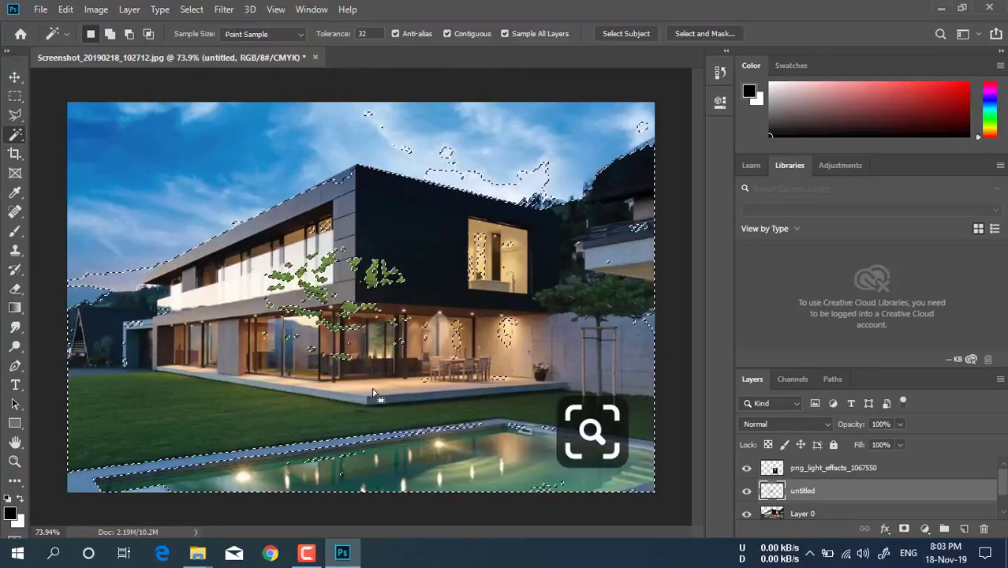
key("ctrl+z")
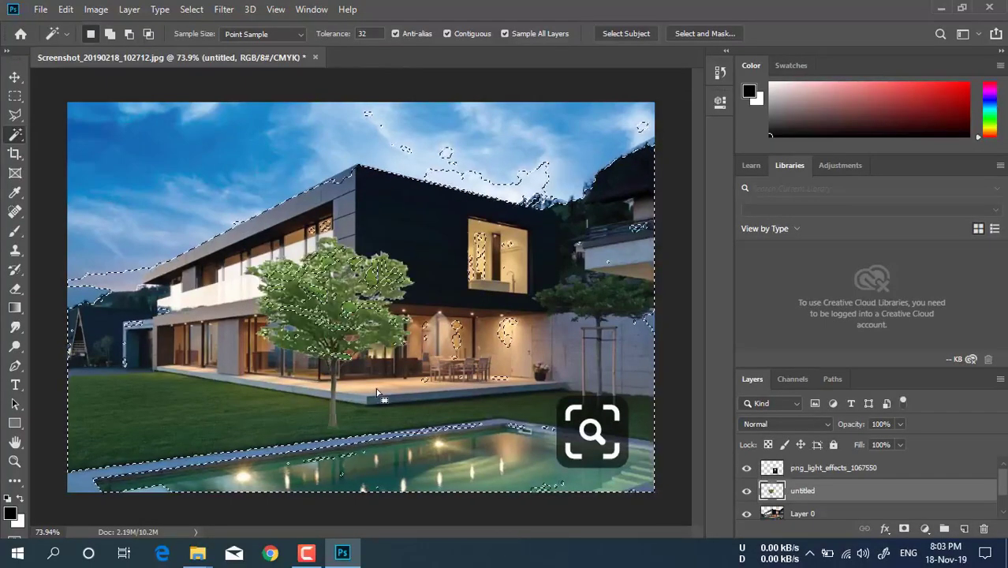
Clear the selection and move the tree to the photo's left edge, beside the house
left_click(16, 95)
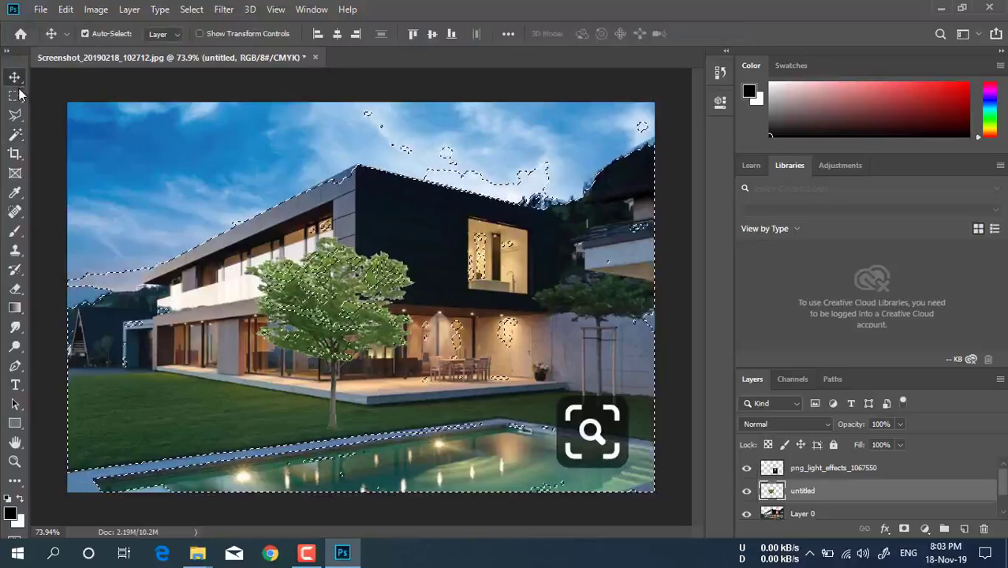
left_click(115, 159)
left_click(15, 76)
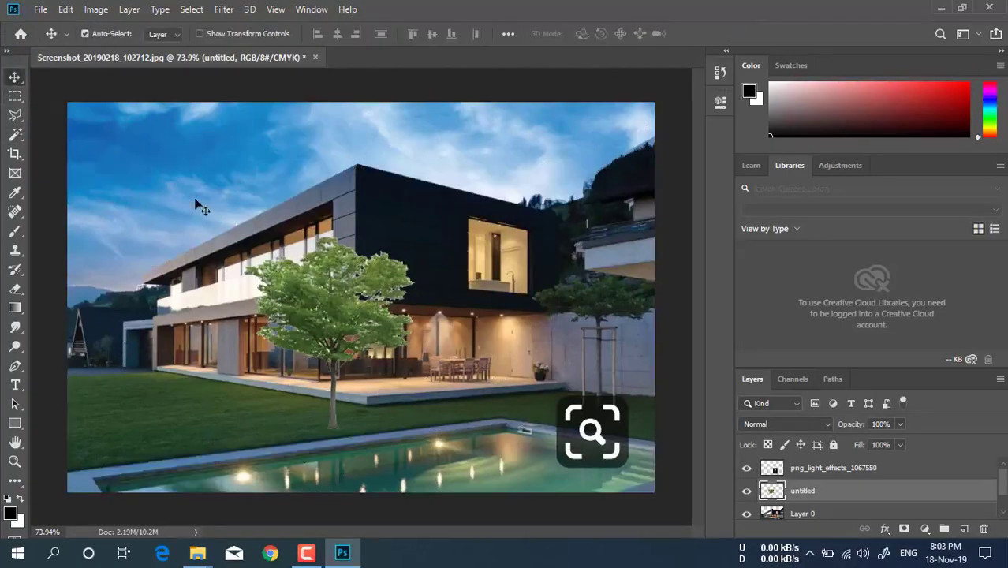
left_click_drag(316, 314, 104, 277)
Scale the tree to 64.35%, stand its trunk at the lawn's far edge near the small hut, and apply the transform
key("ctrl+t")
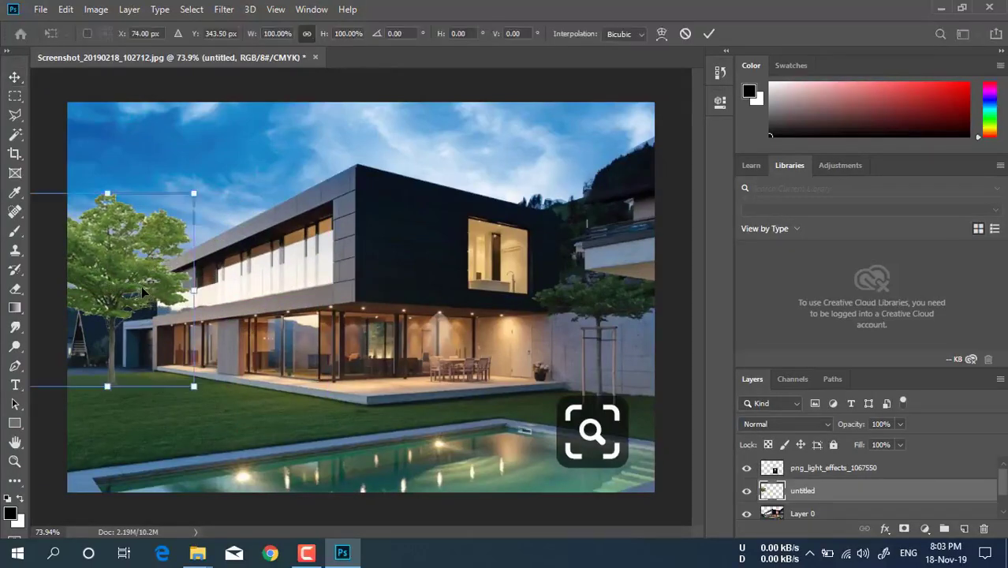
left_click_drag(179, 215, 151, 241)
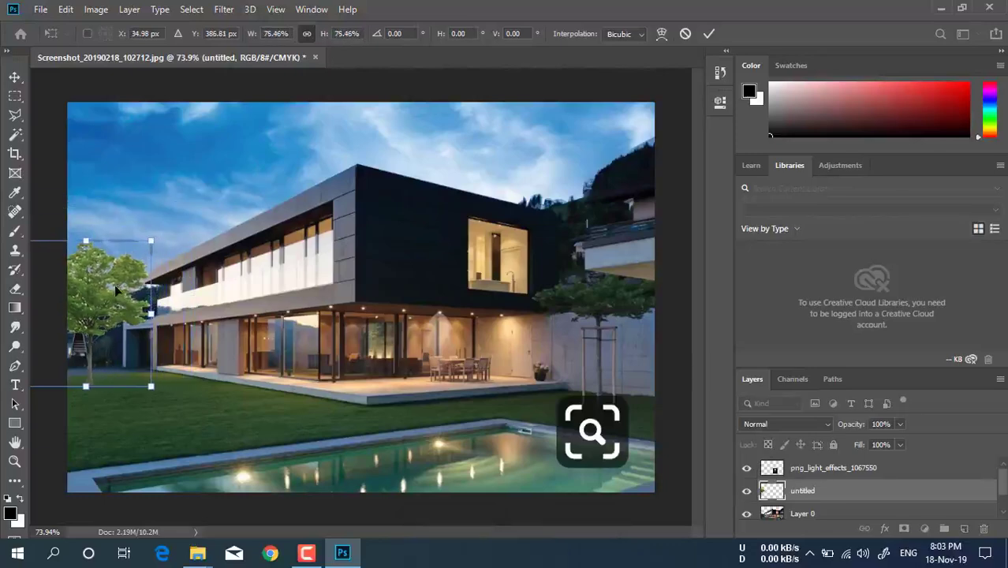
mouse_move(115, 293)
left_mouse_down()
mouse_move(118, 276)
mouse_move(118, 285)
left_mouse_up()
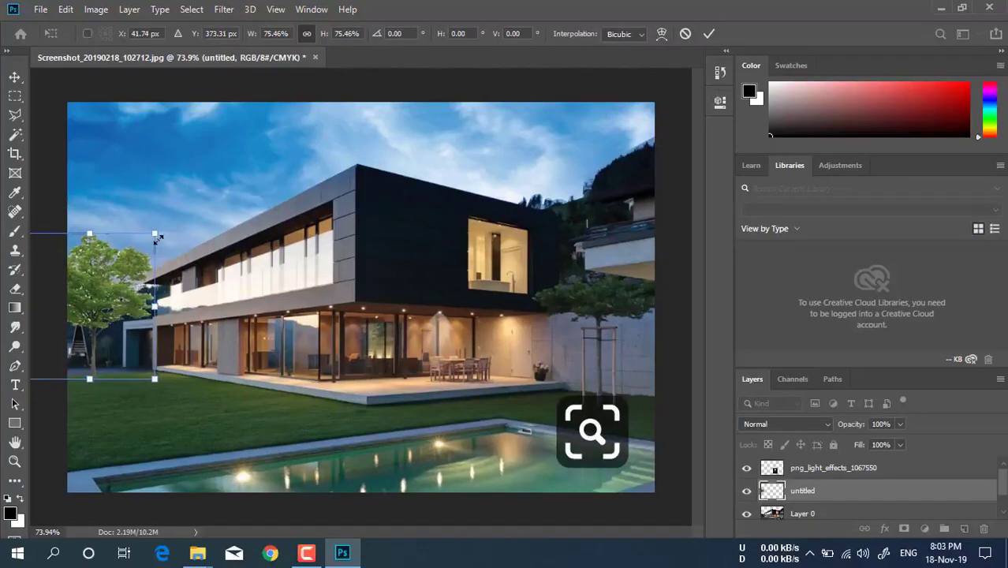
left_click_drag(155, 234, 145, 263)
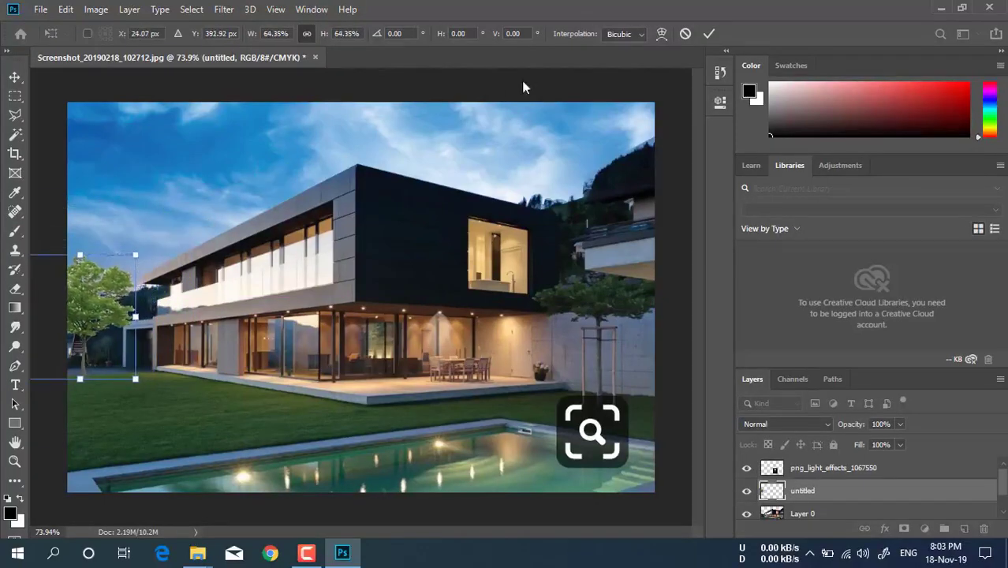
left_click(706, 34)
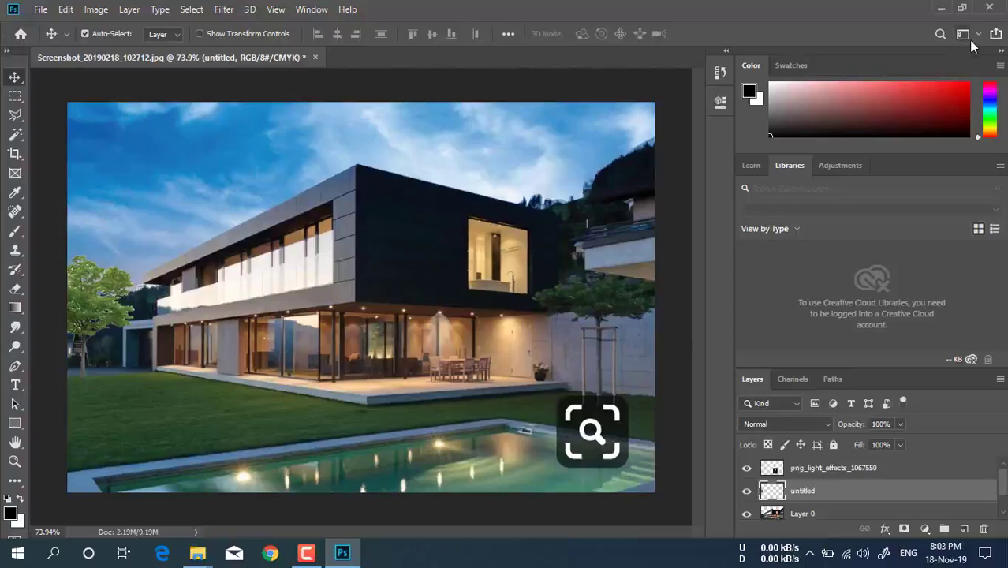
left_click(306, 552)
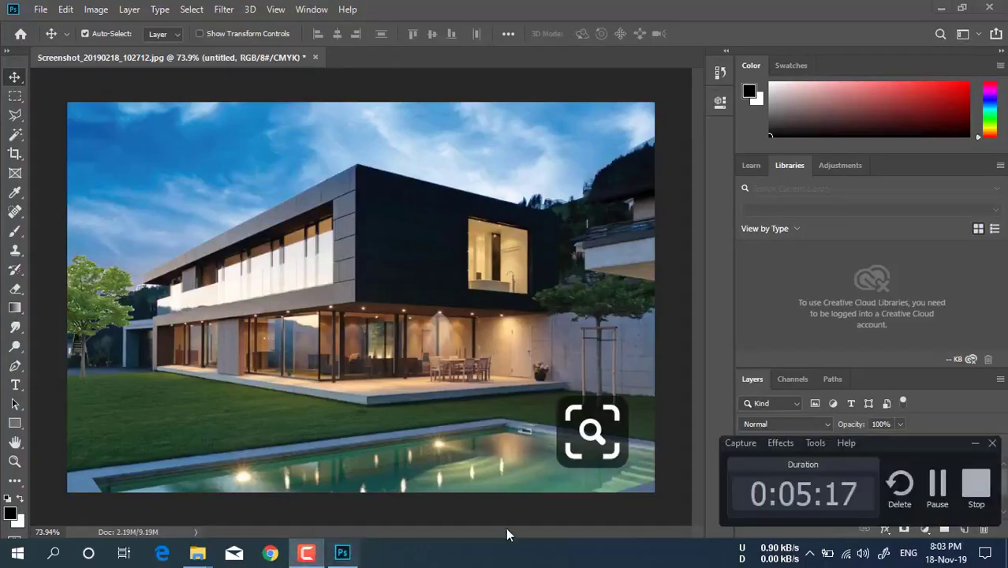
left_click(937, 489)
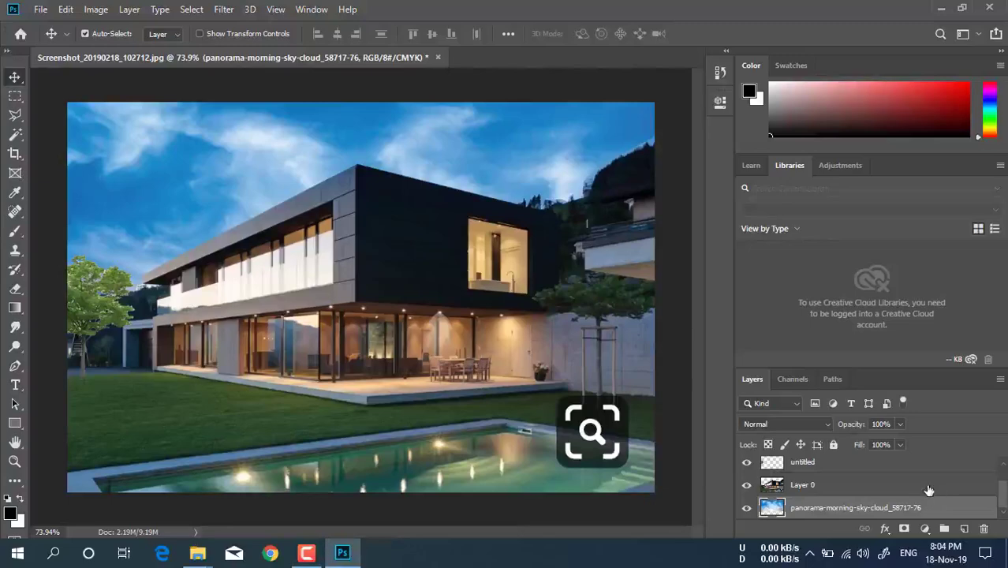
Start saving the image as a JPEG copy named Screenshot_20190218_102712 and decline replacing the existing file in Material_DPI
left_click(39, 9)
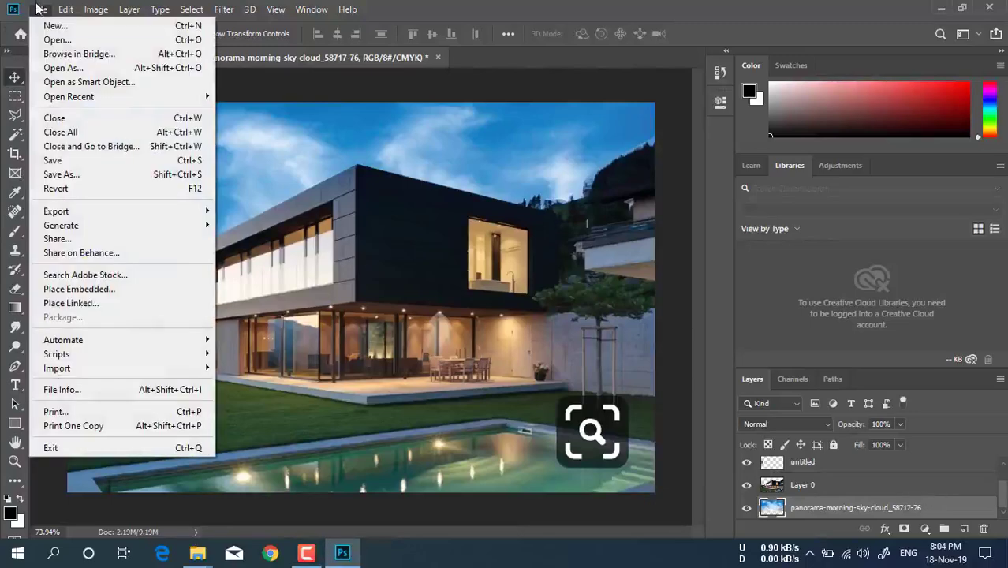
left_click(69, 172)
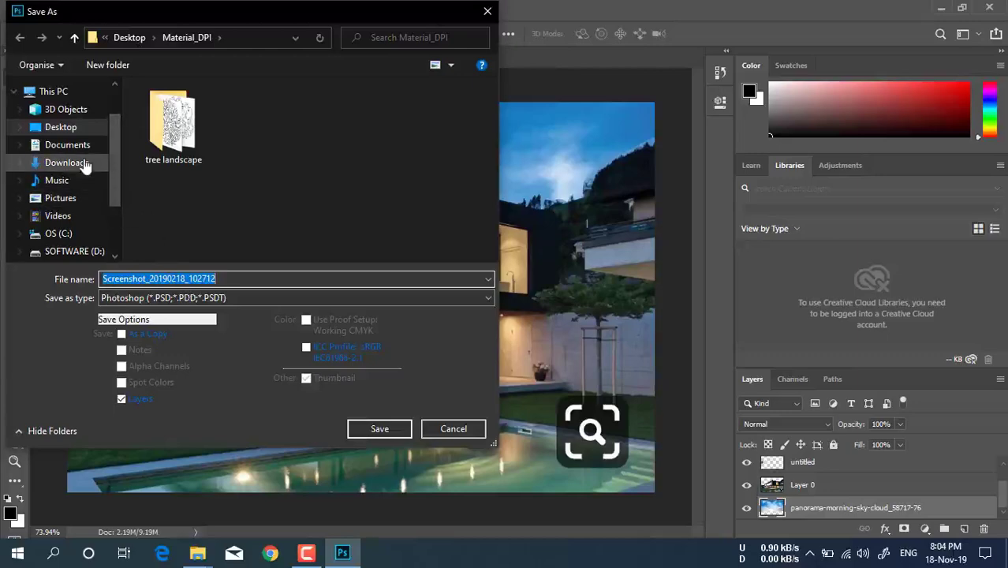
left_click(167, 299)
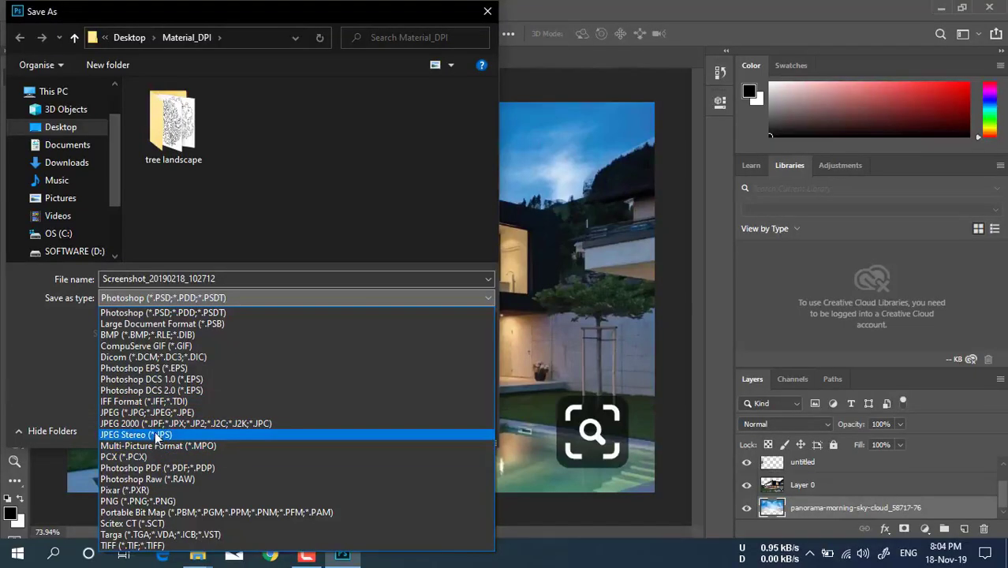
left_click(161, 412)
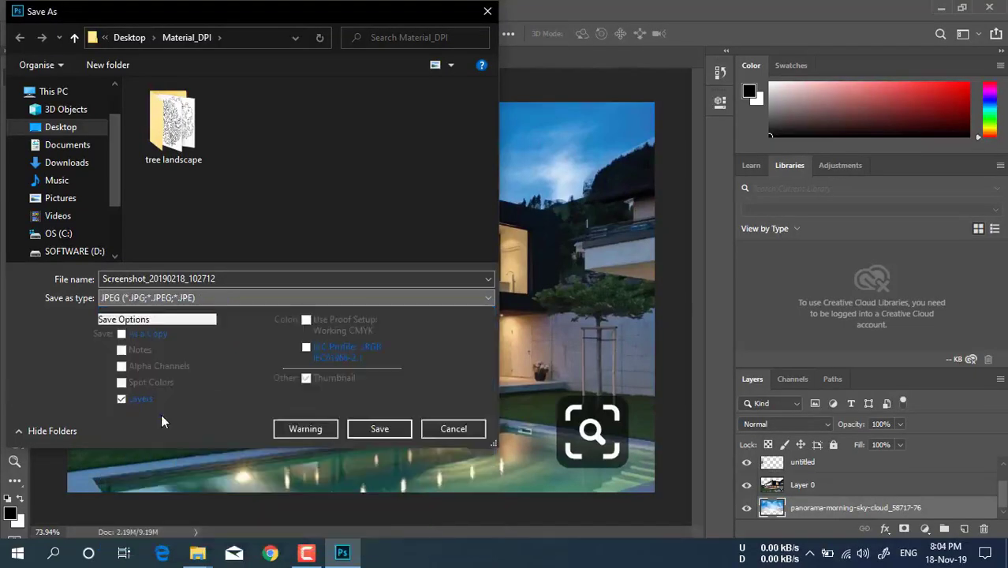
left_click(393, 429)
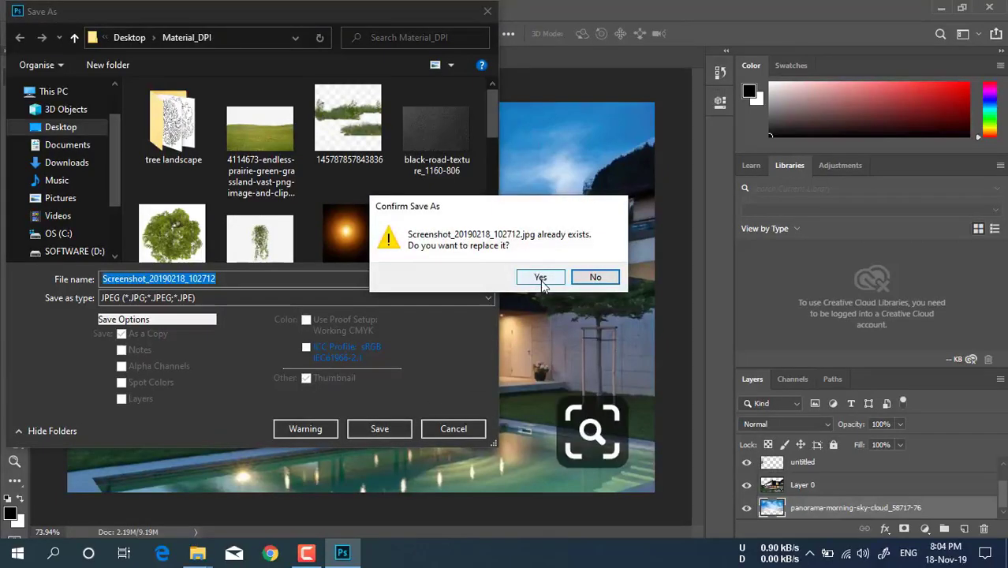
left_click(594, 278)
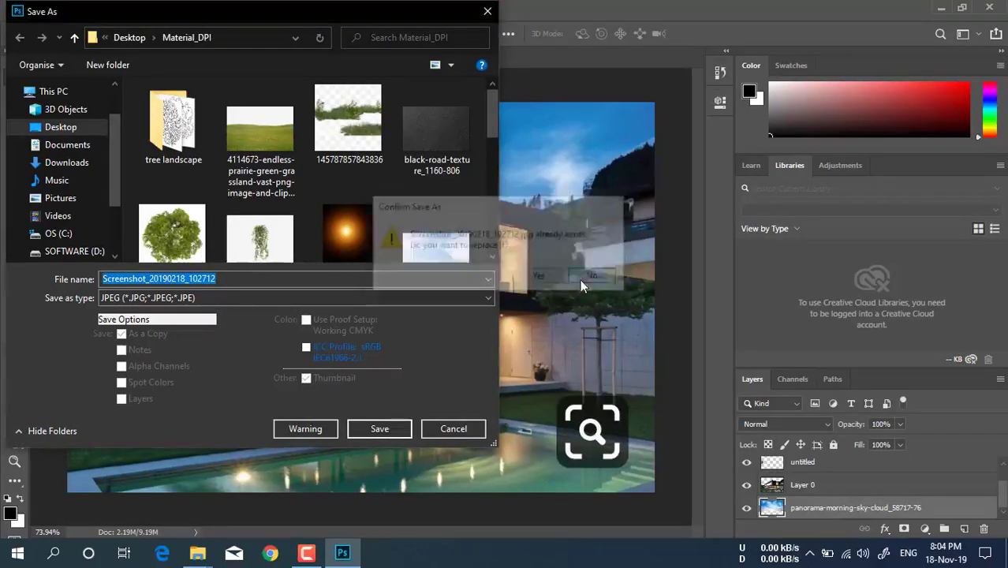
Save the JPEG copy to the Desktop with Maximum image quality 12
left_click(53, 130)
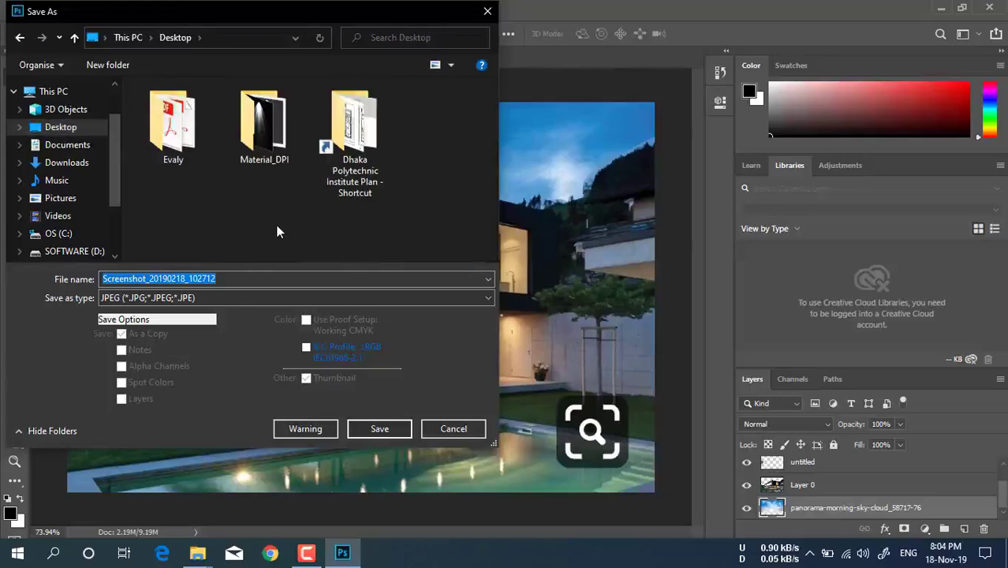
left_click(377, 431)
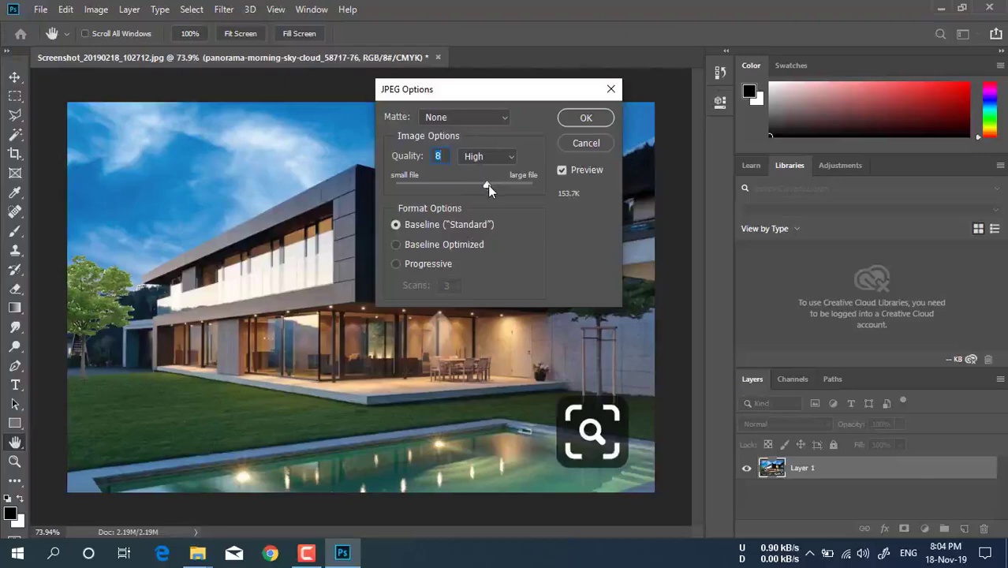
left_click_drag(487, 183, 548, 189)
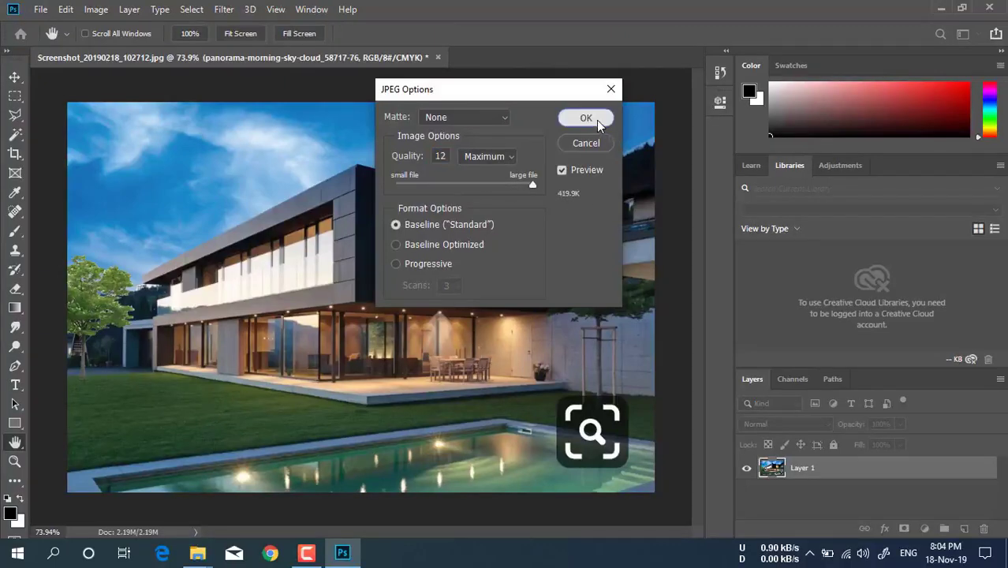
left_click(597, 117)
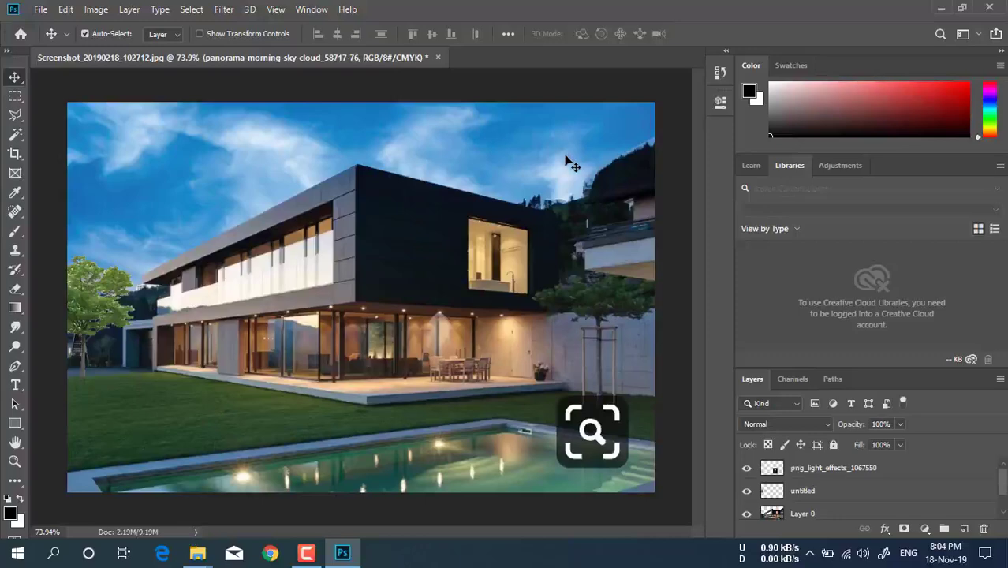
Open the saved JPEG from the Desktop, inspect the tree and roof edge up close, close the viewer and return to Photoshop
left_click(355, 558)
left_click(181, 37)
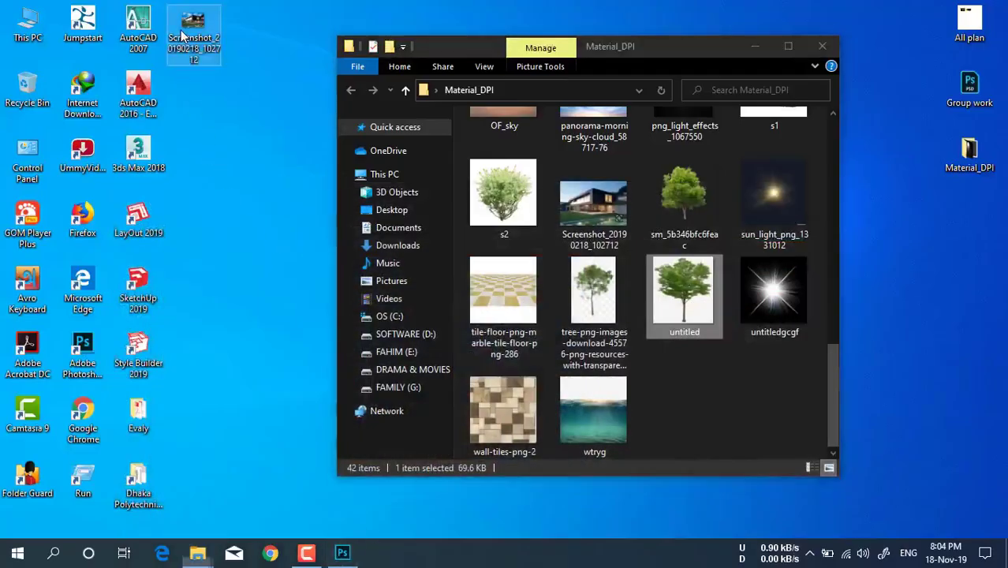
double_click(181, 37)
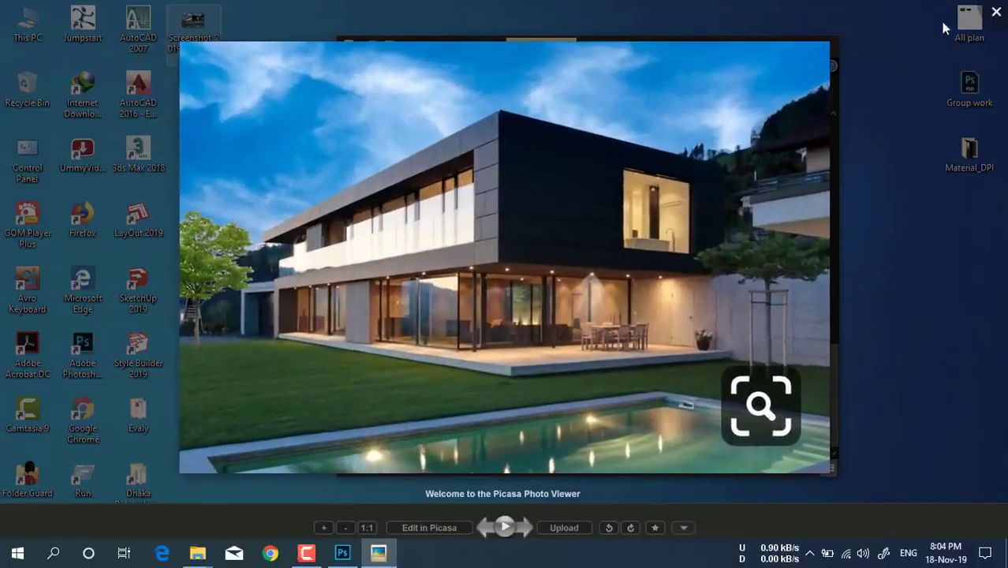
scroll(234, 262, "up", 8)
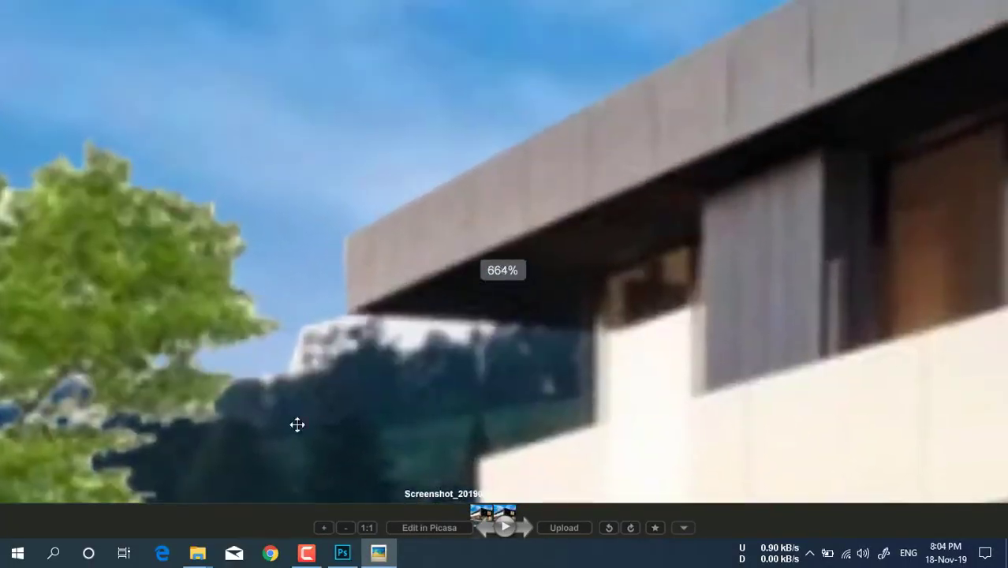
scroll(607, 304, "down", 5)
key("Escape")
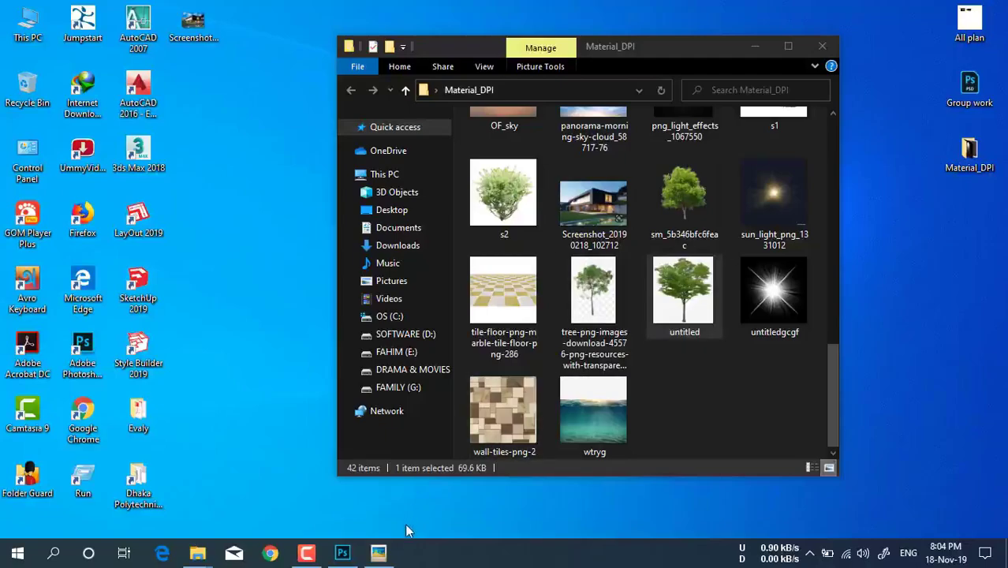
left_click(345, 554)
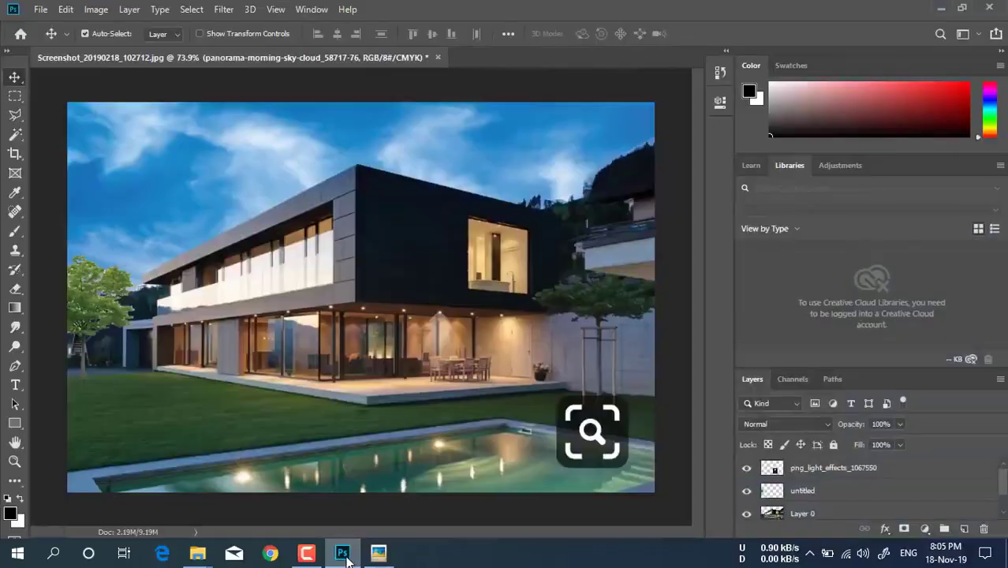